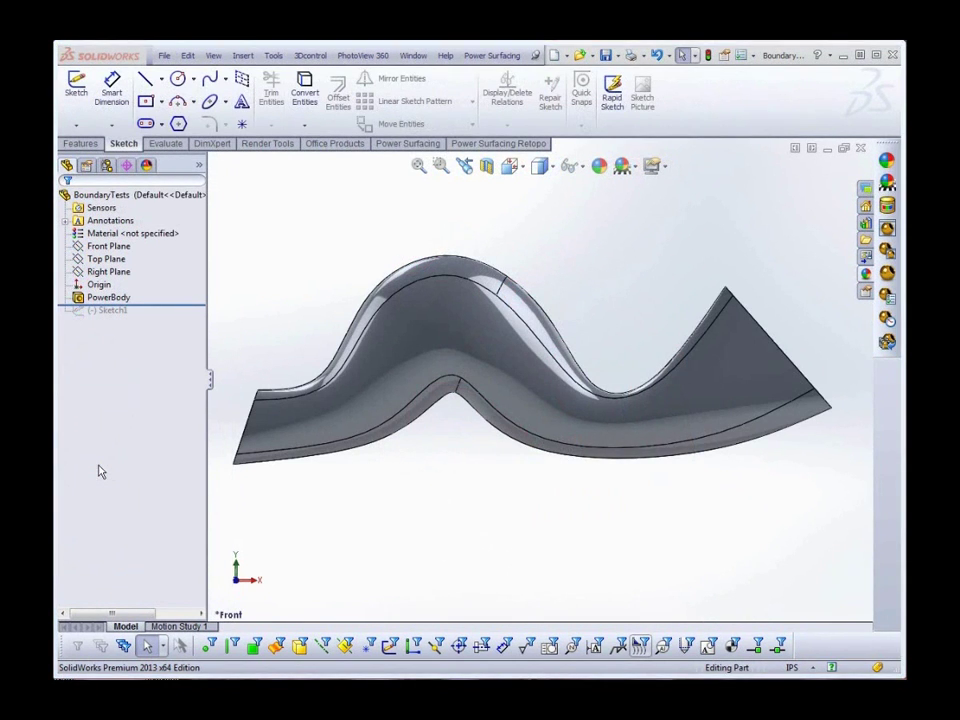
Step: Select PowerBody in the BoundaryTests tree to display its wavy, thickened surface
click(110, 312)
click(110, 299)
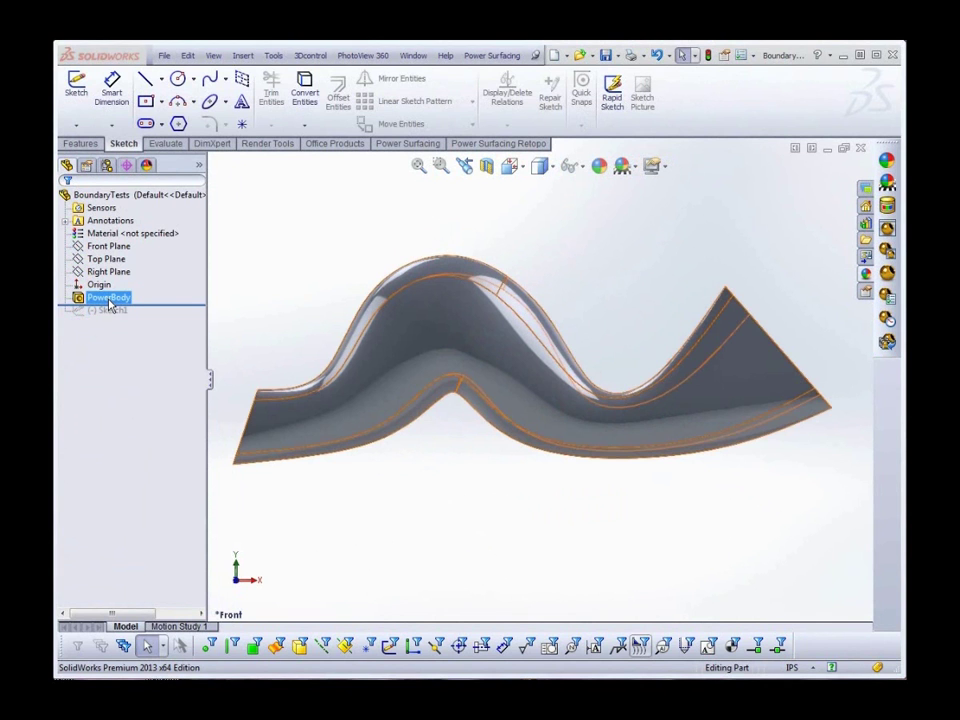
Step: Edit PowerBody and rebuild it with the Normal conversion type
click(110, 299)
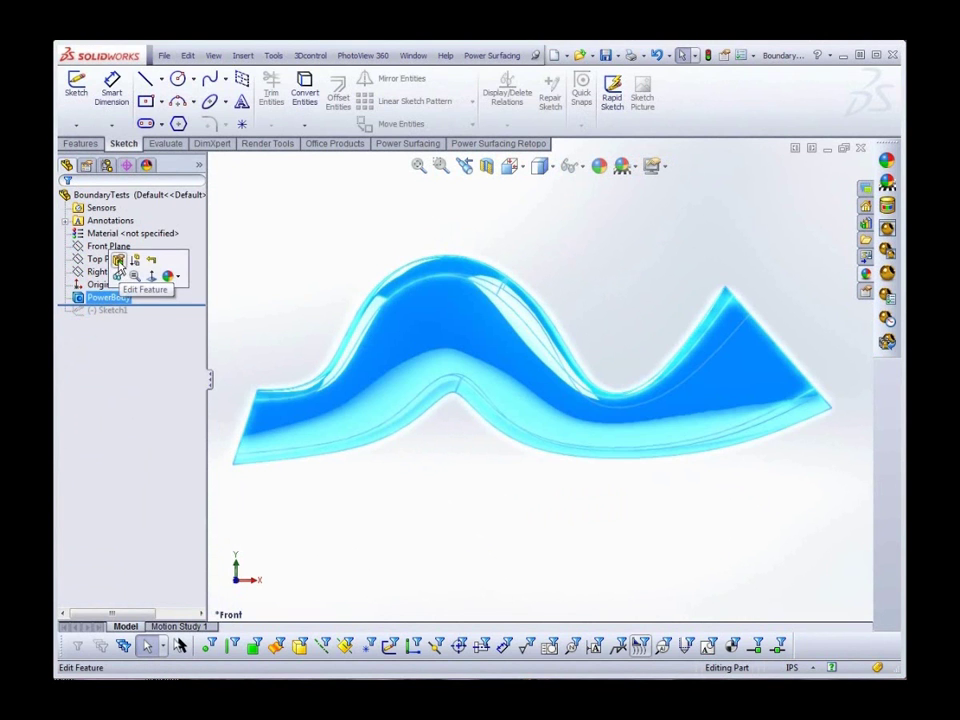
click(117, 261)
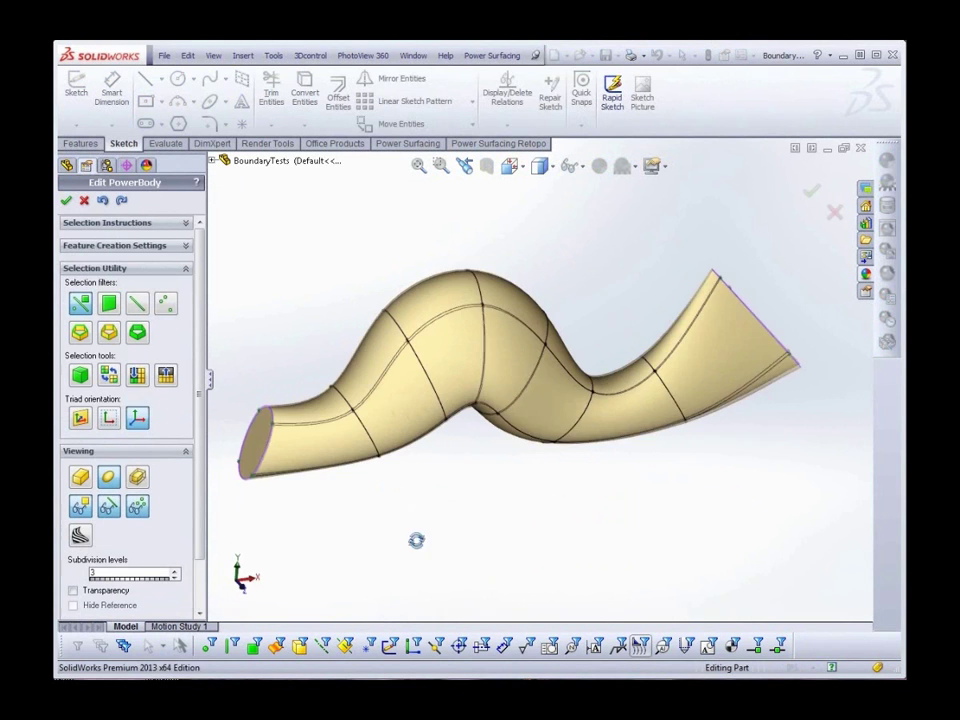
click(161, 246)
click(150, 307)
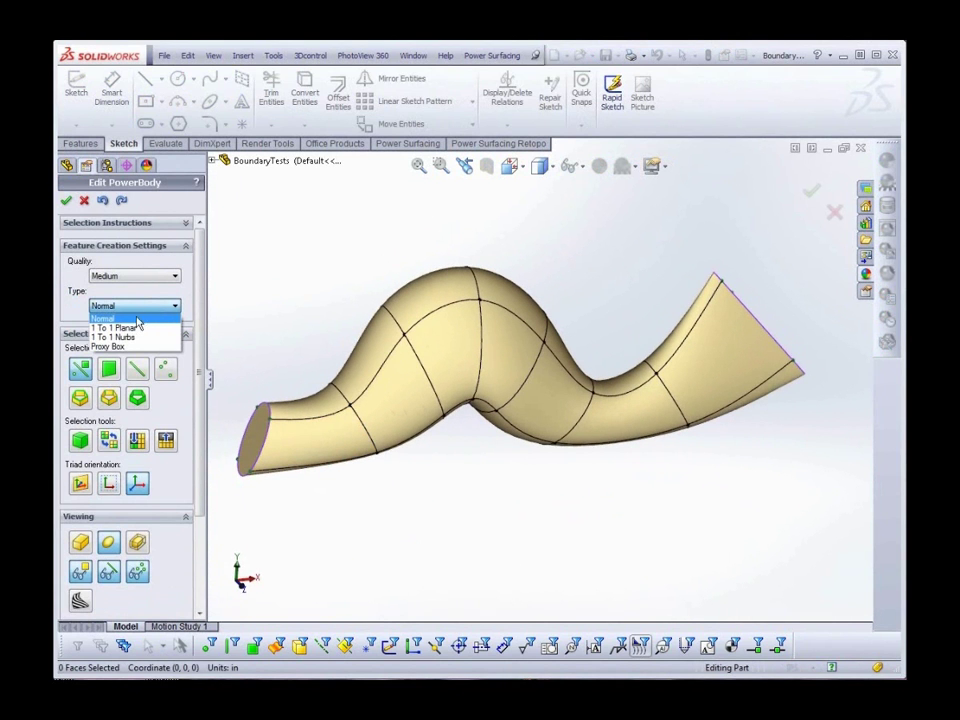
click(129, 318)
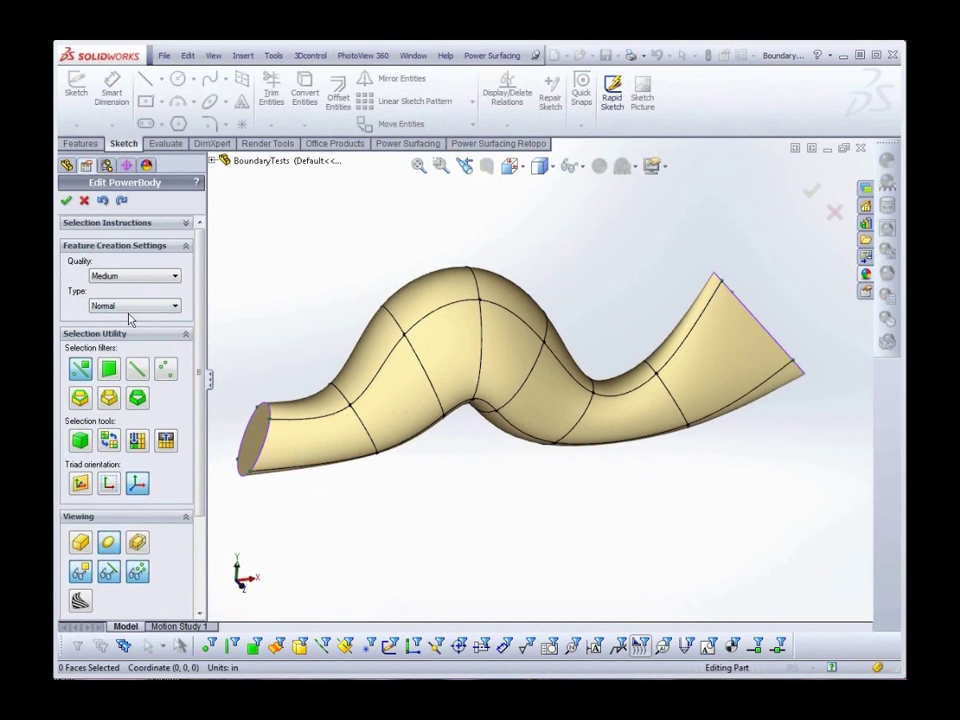
click(67, 202)
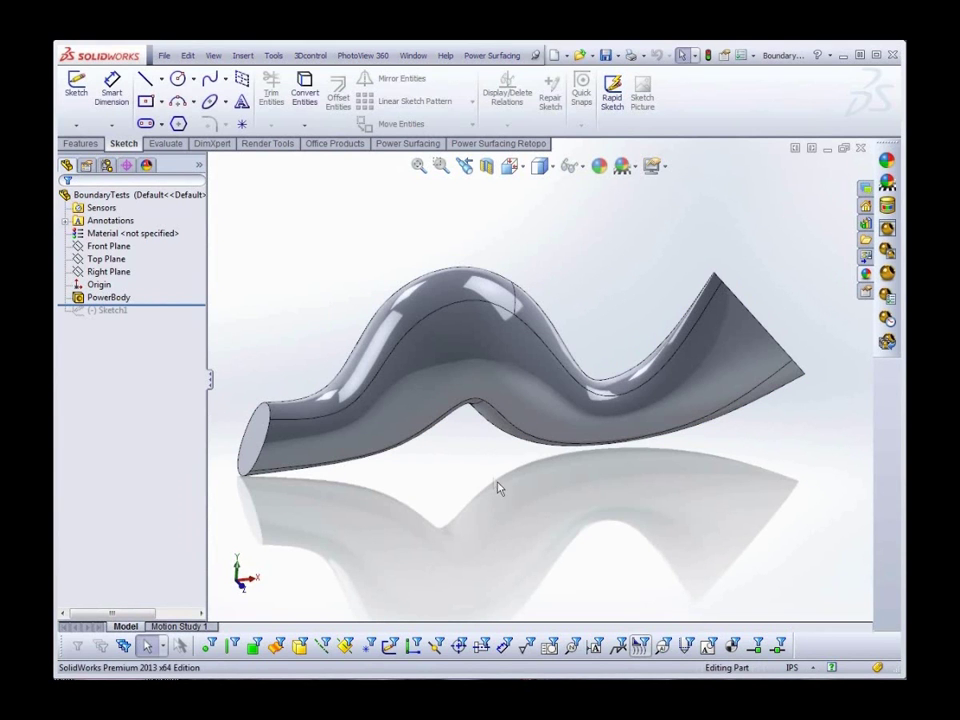
Step: Edit PowerBody and rebuild it with the 1 To 1 Nurbs conversion type
mouse_move(455, 479)
middle_down()
mouse_move(527, 497)
mouse_move(600, 535)
mouse_move(457, 466)
middle_up()
click(110, 299)
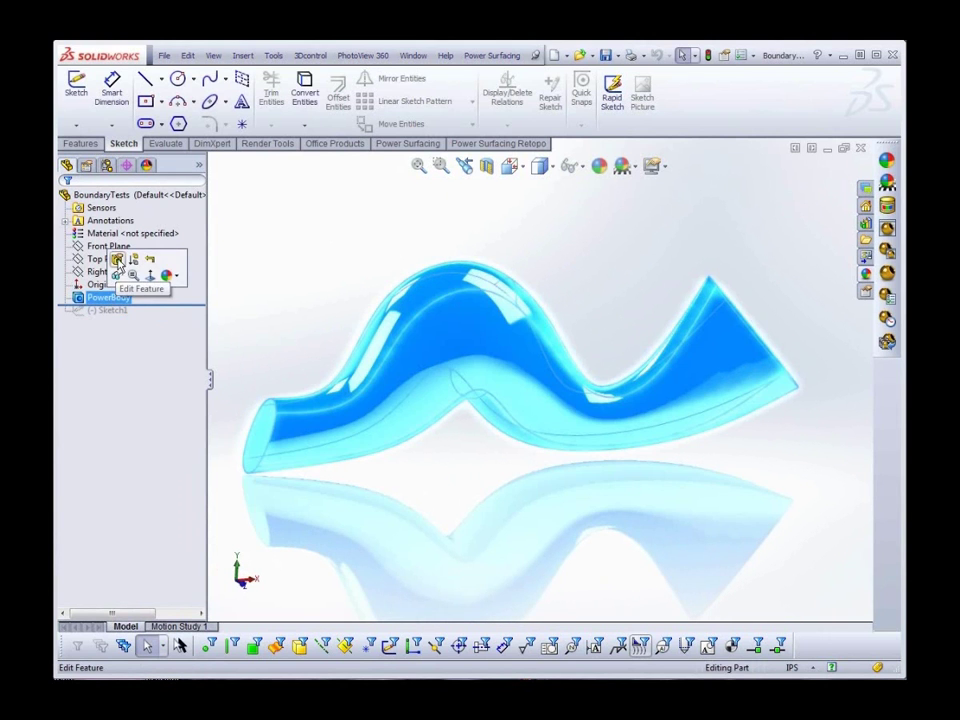
click(118, 262)
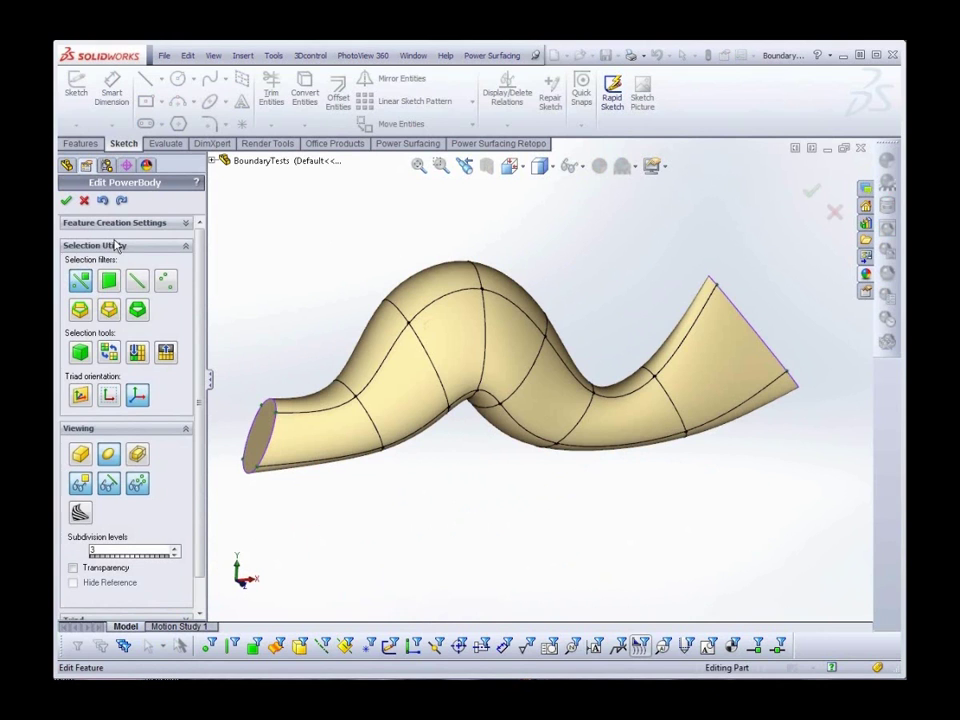
click(117, 223)
click(150, 285)
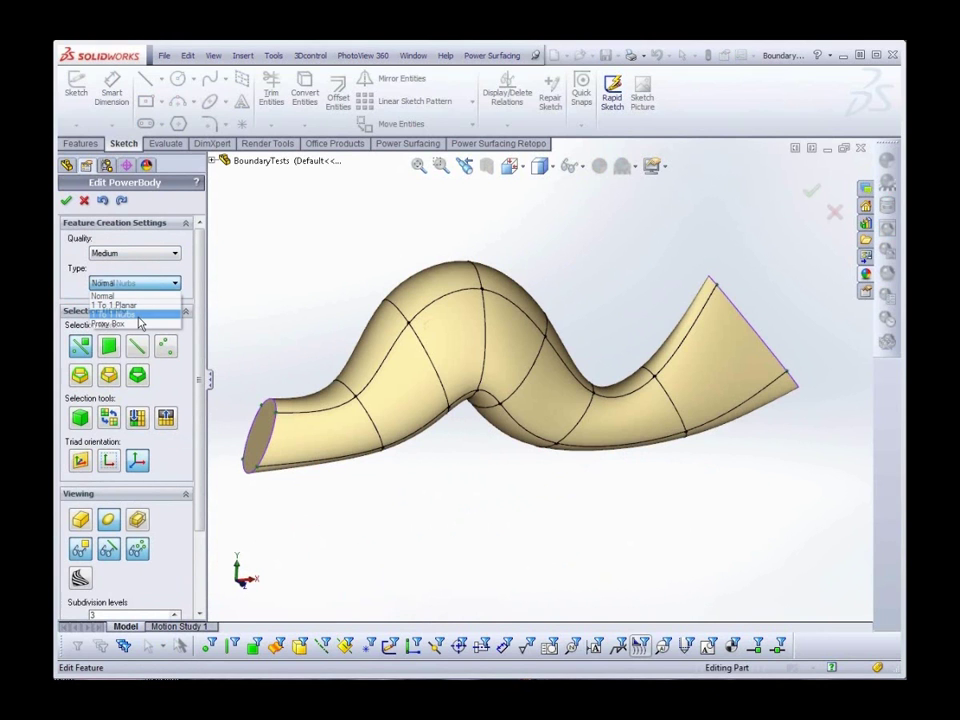
click(139, 315)
click(65, 201)
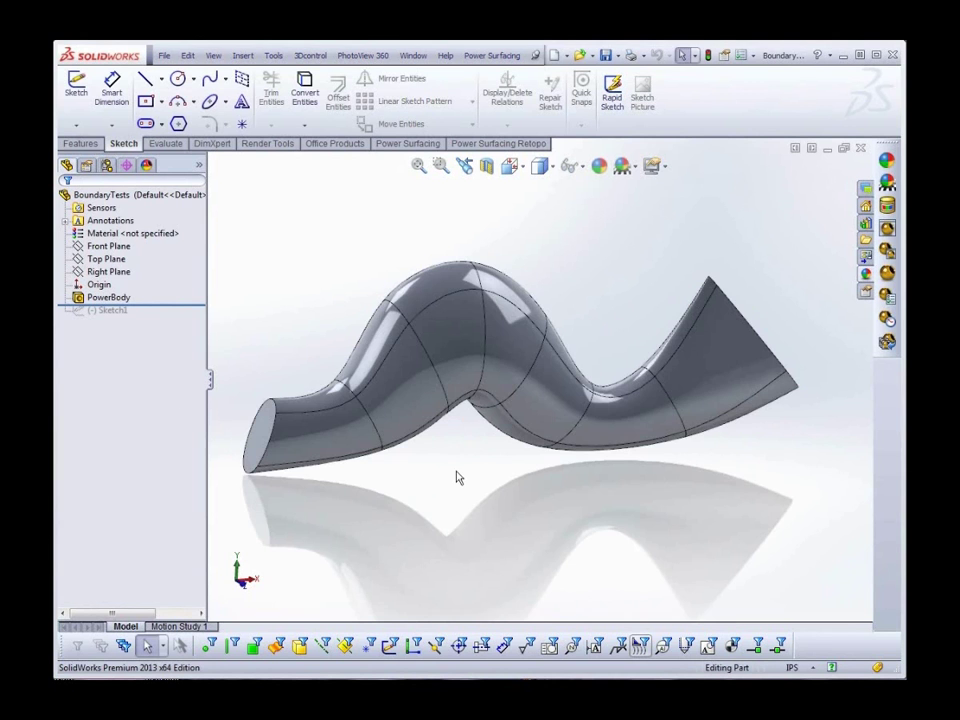
Step: Reopen the PowerBody feature for editing
mouse_move(483, 473)
middle_down()
mouse_move(459, 456)
mouse_move(411, 454)
mouse_move(489, 432)
mouse_move(602, 474)
mouse_move(666, 435)
mouse_move(581, 456)
mouse_move(439, 426)
mouse_move(452, 476)
mouse_move(461, 458)
middle_up()
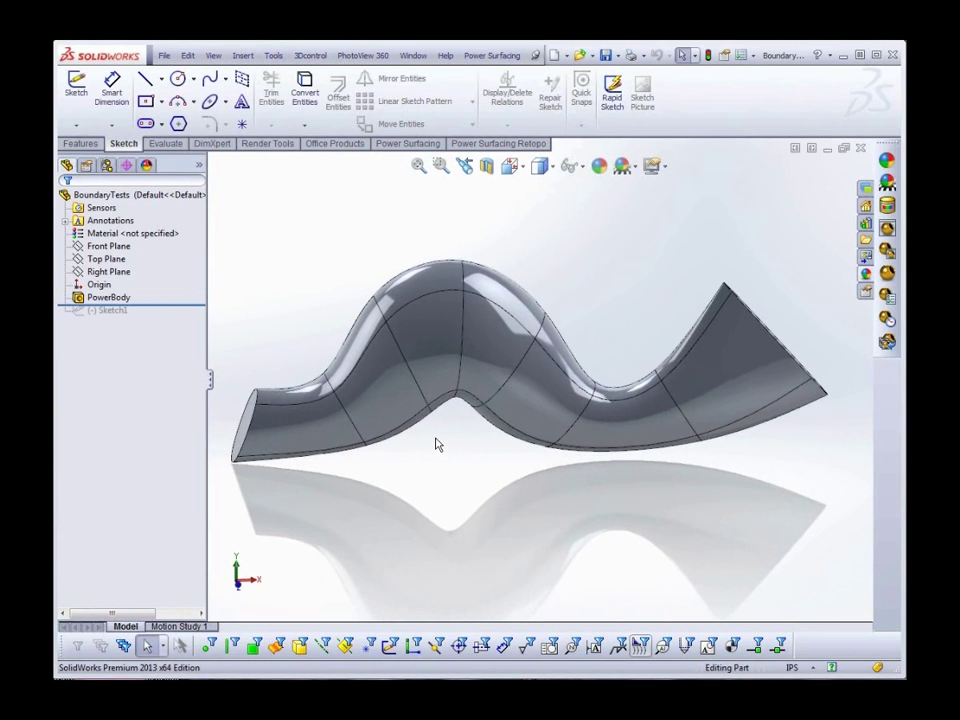
click(124, 302)
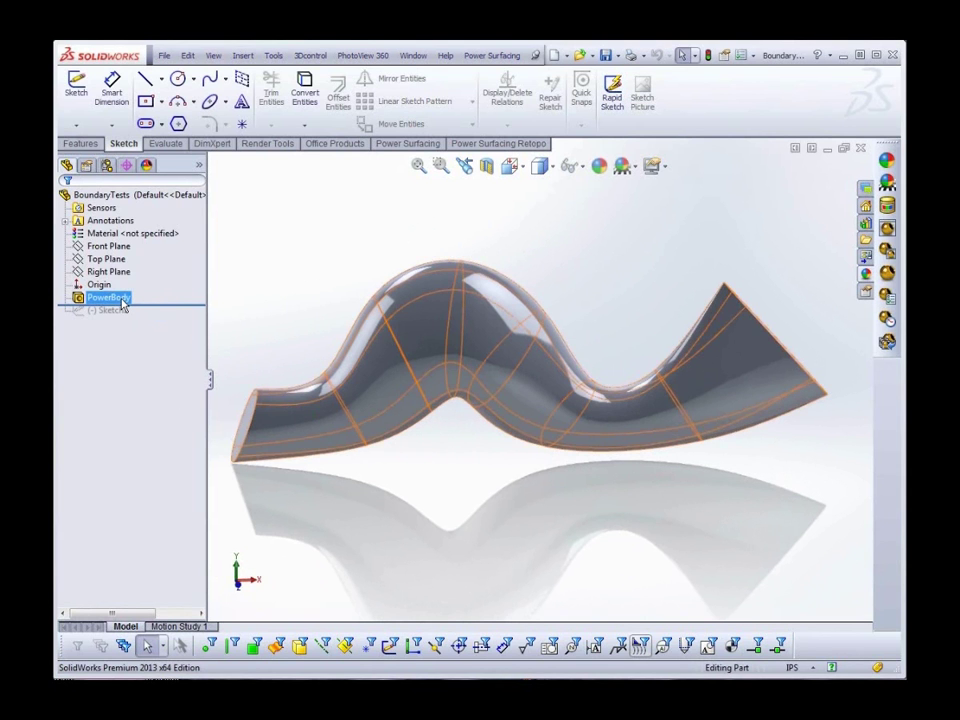
ctrl+click(110, 272)
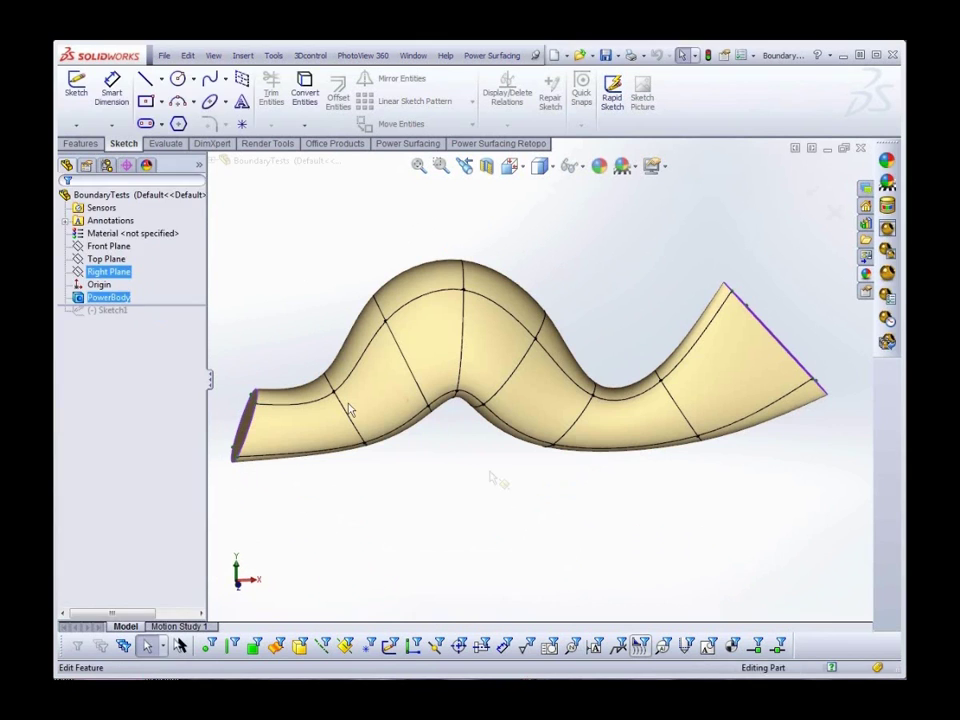
Step: Select the four faces at the flared end and define them as a boundary
middle_drag(741, 552, 702, 527)
click(702, 527)
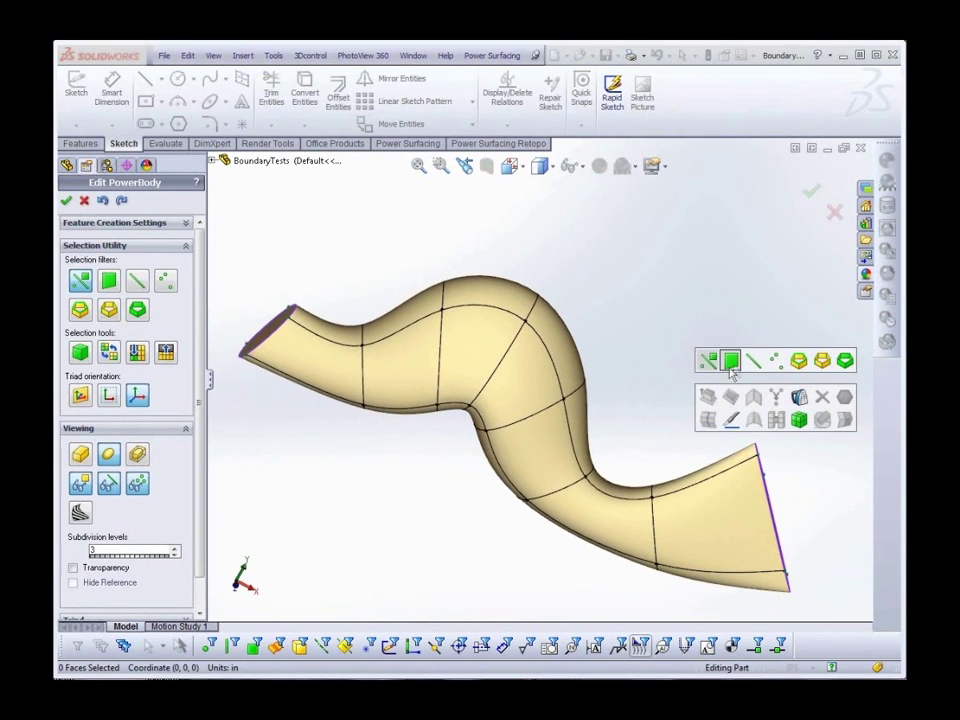
drag(730, 428, 686, 611)
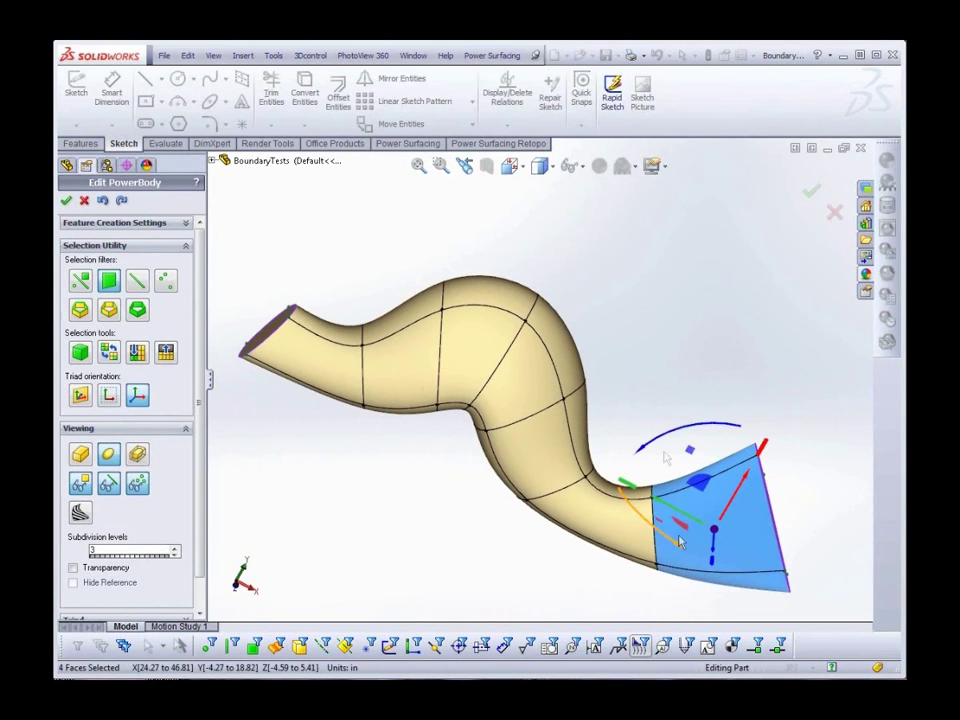
click(490, 56)
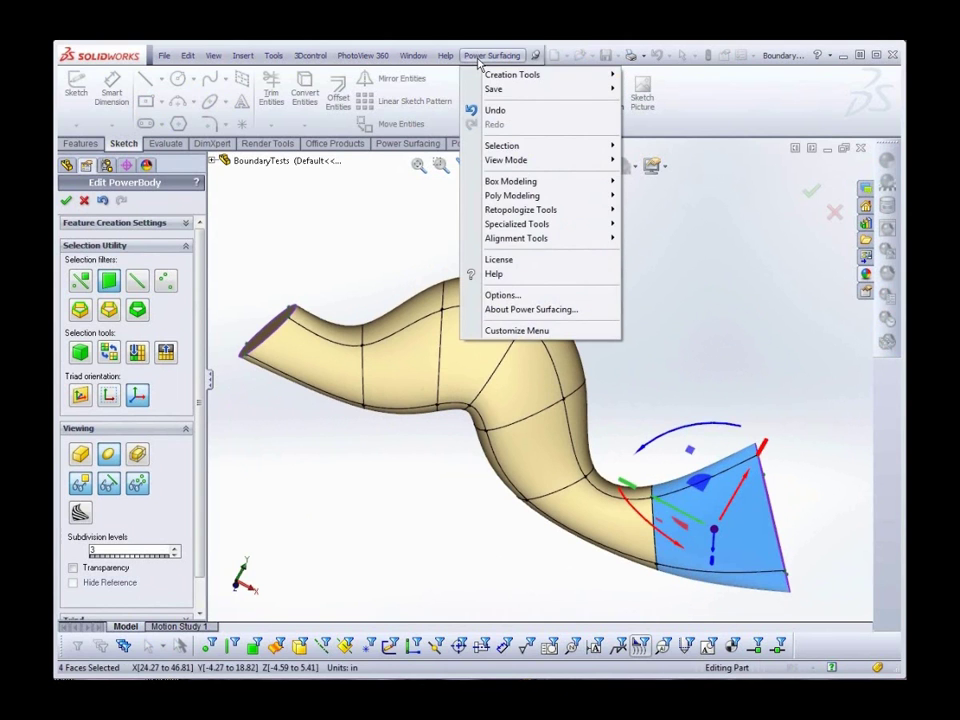
mouse_move(529, 229)
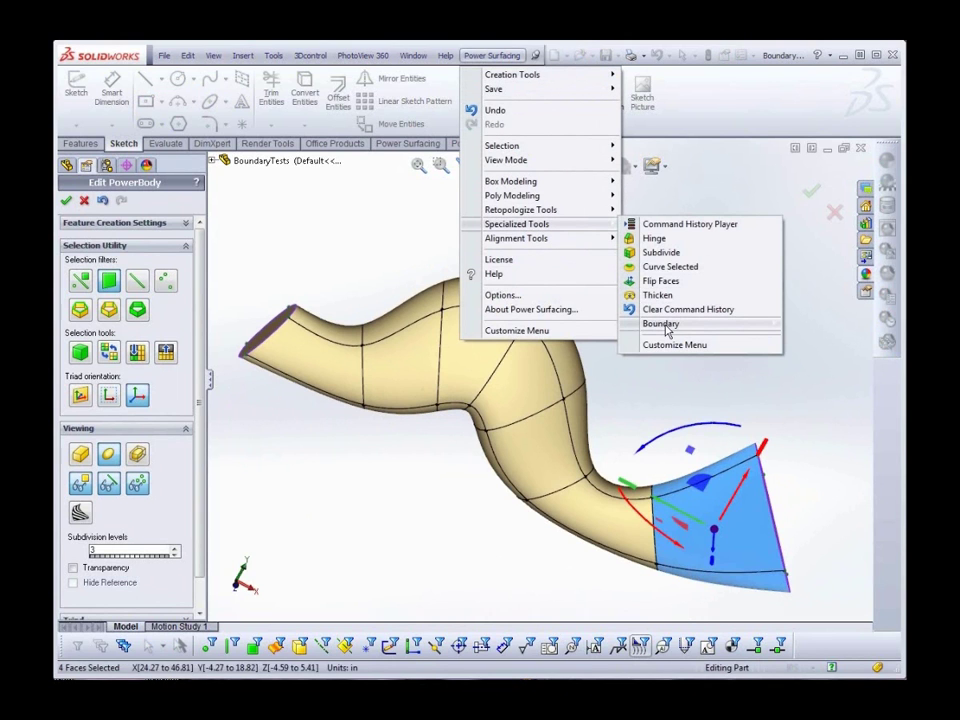
mouse_move(668, 324)
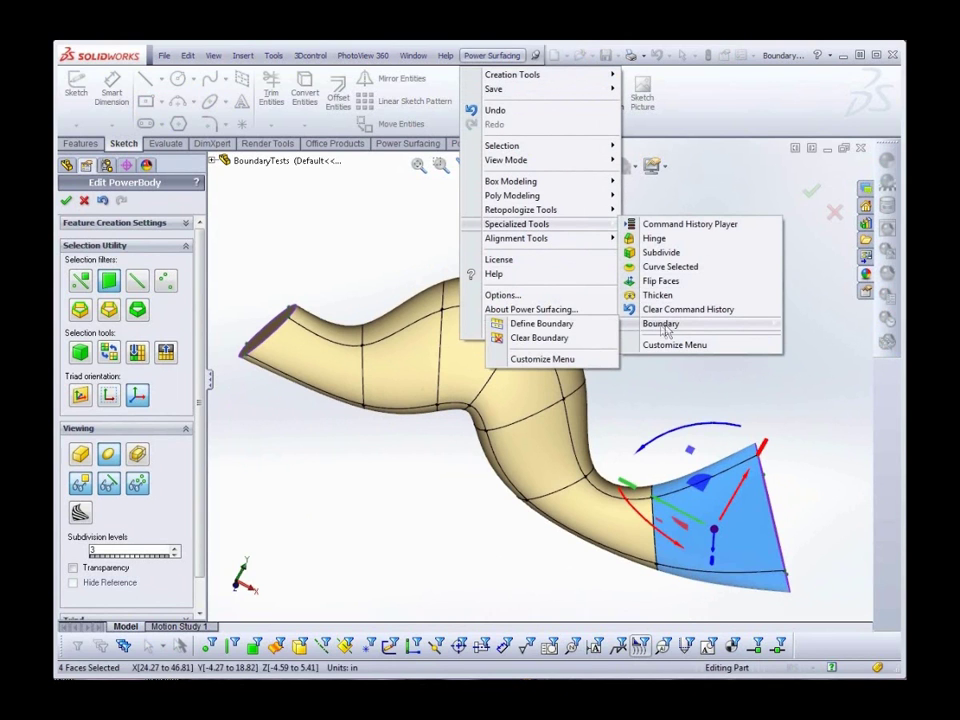
click(540, 324)
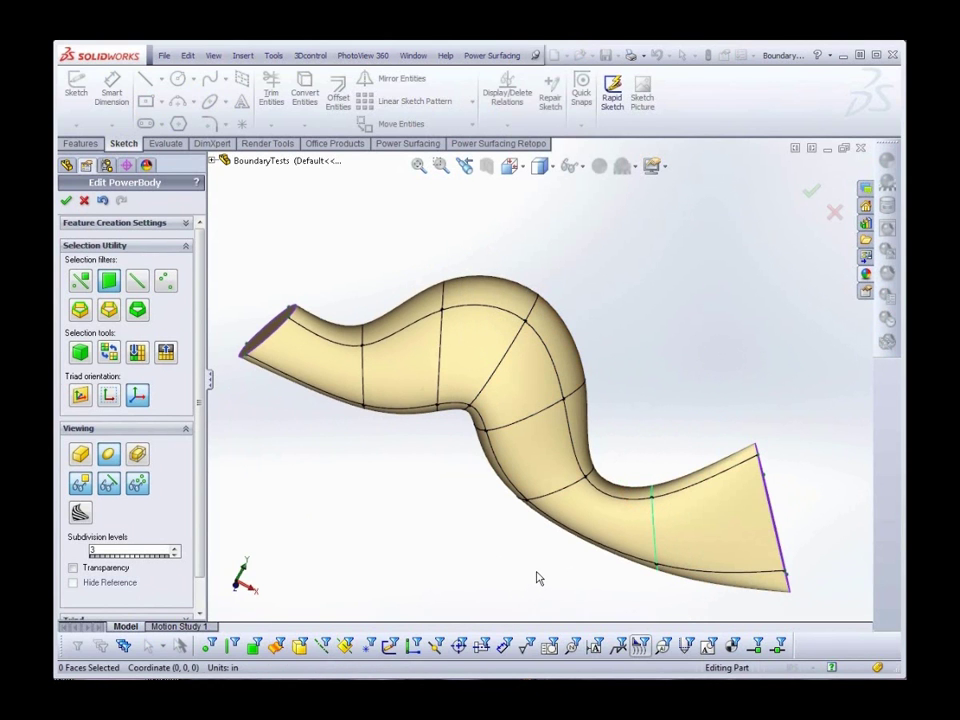
Step: Switch the PowerBody conversion type back to Normal and rebuild, keeping the boundary
ctrl+middle_drag(537, 578, 534, 519)
middle_drag(602, 549, 596, 502)
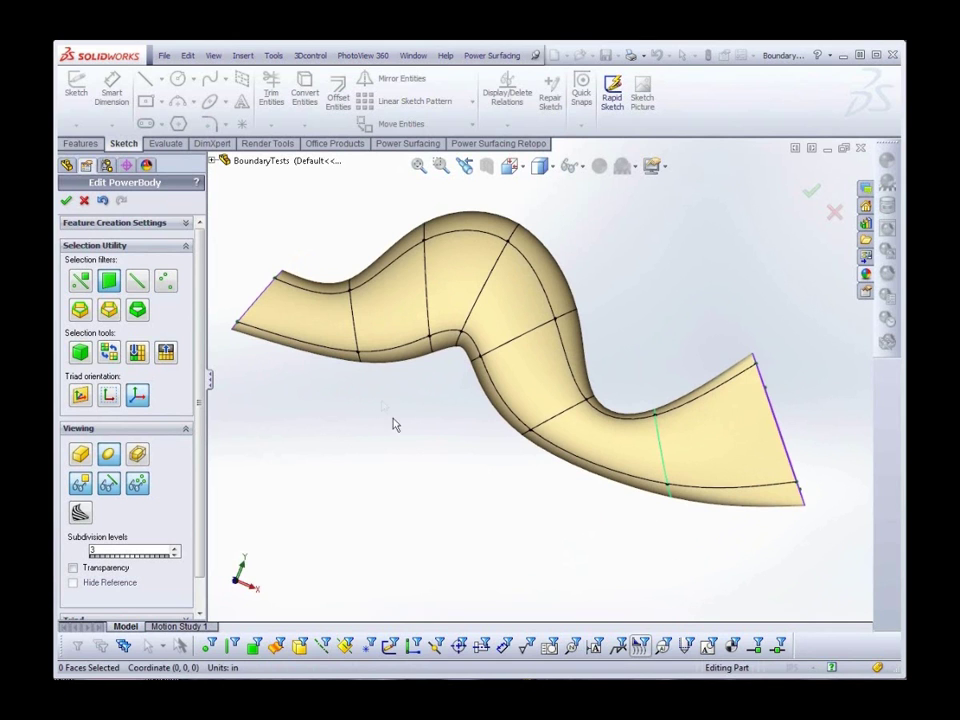
click(183, 223)
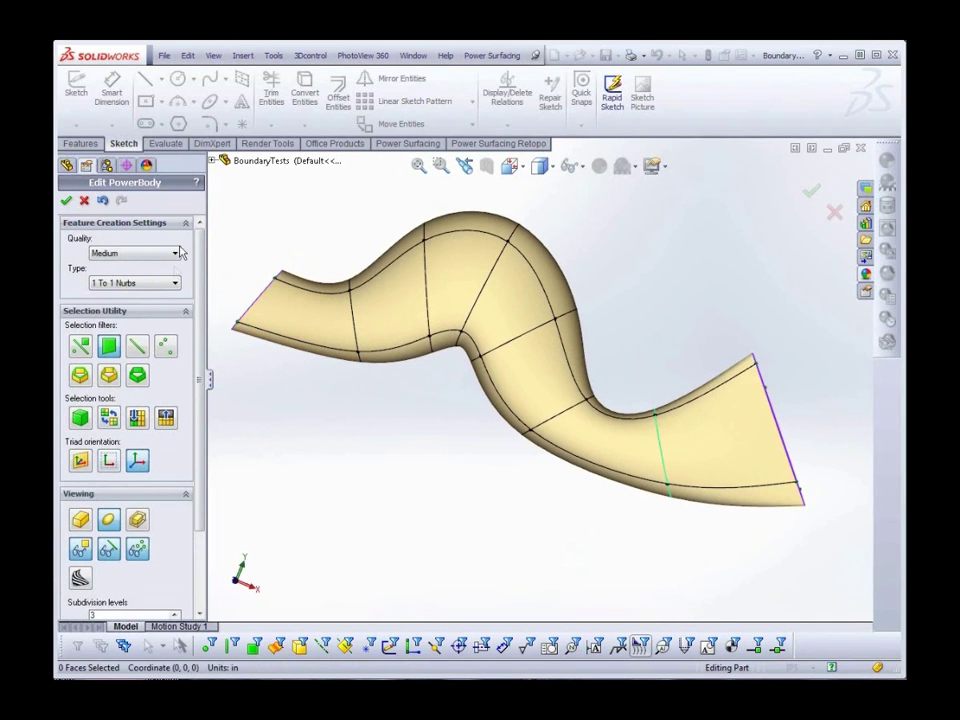
click(150, 283)
click(147, 297)
click(66, 201)
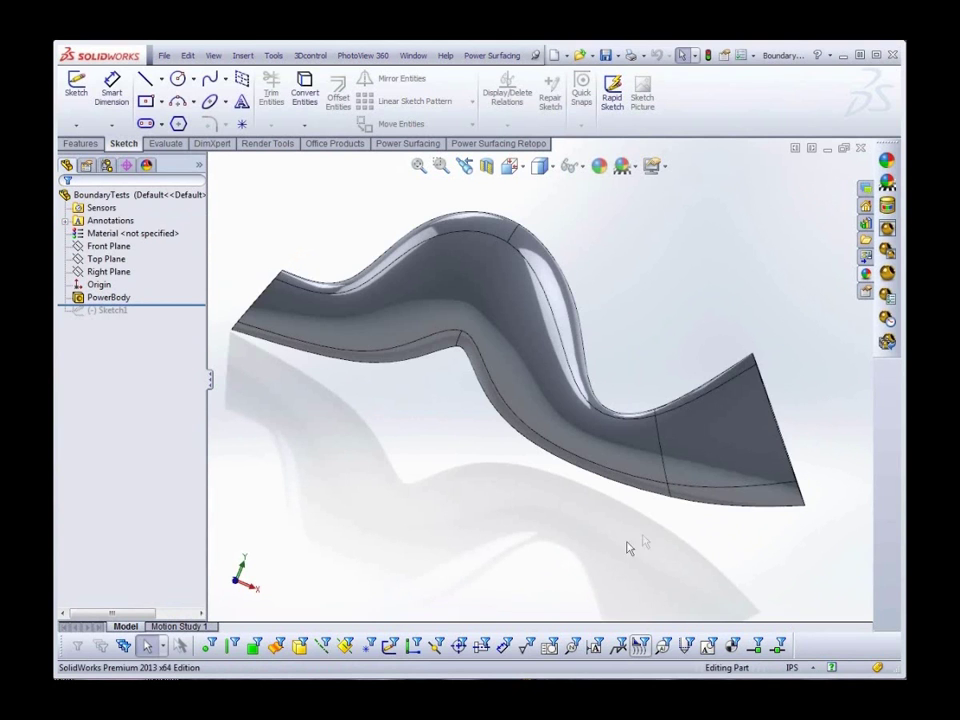
Step: Give the flared-end faces a red High Gloss plastic appearance
middle_drag(675, 527, 686, 502)
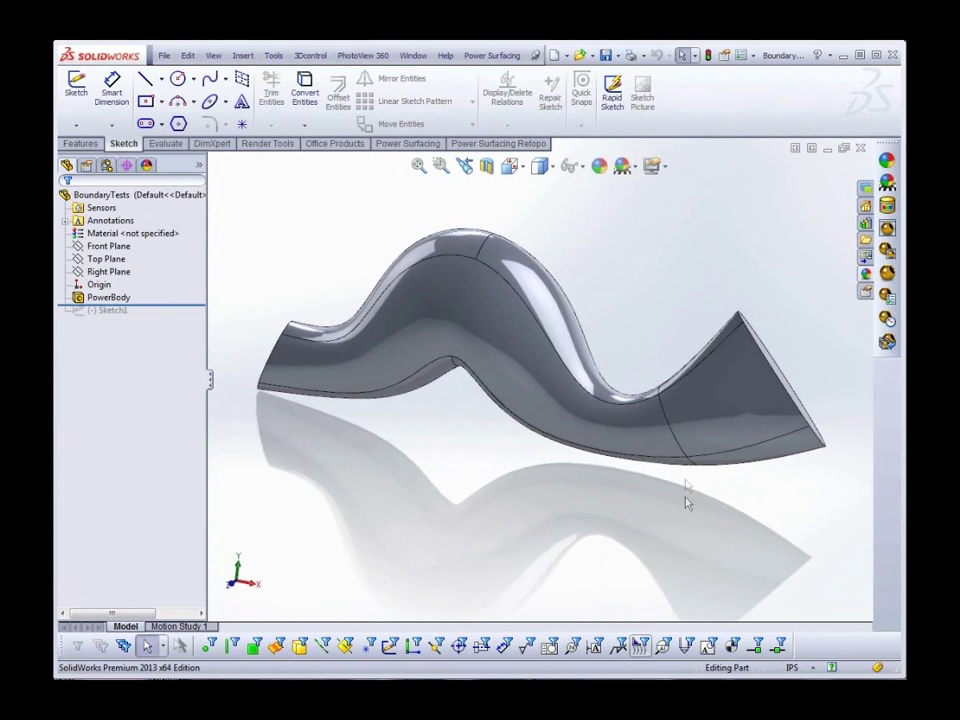
click(748, 424)
middle_drag(800, 545, 636, 617)
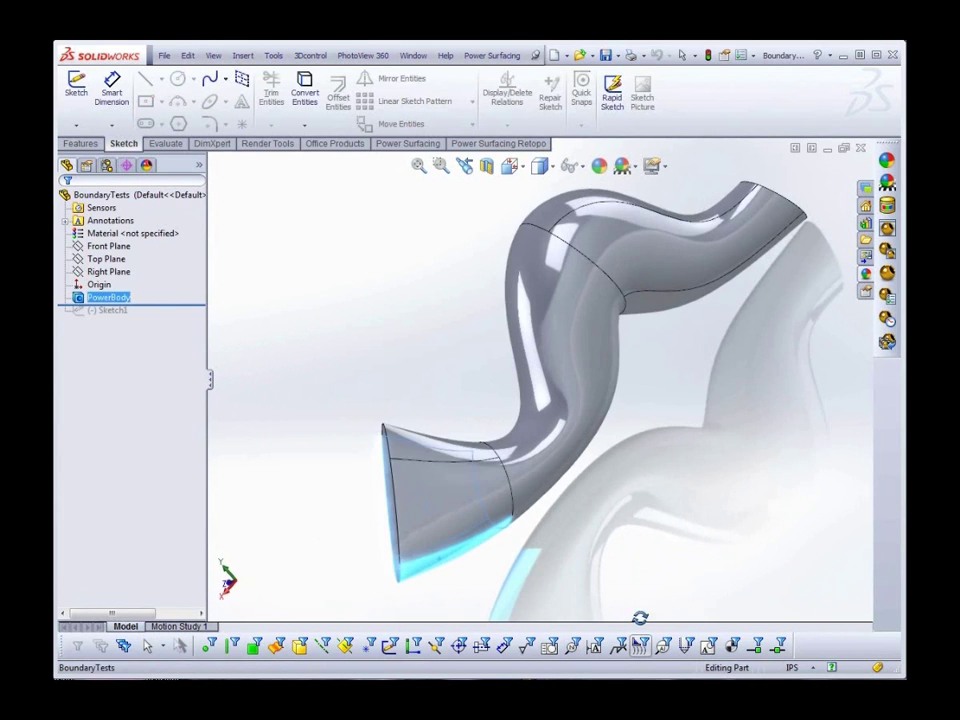
click(887, 162)
click(662, 185)
click(710, 197)
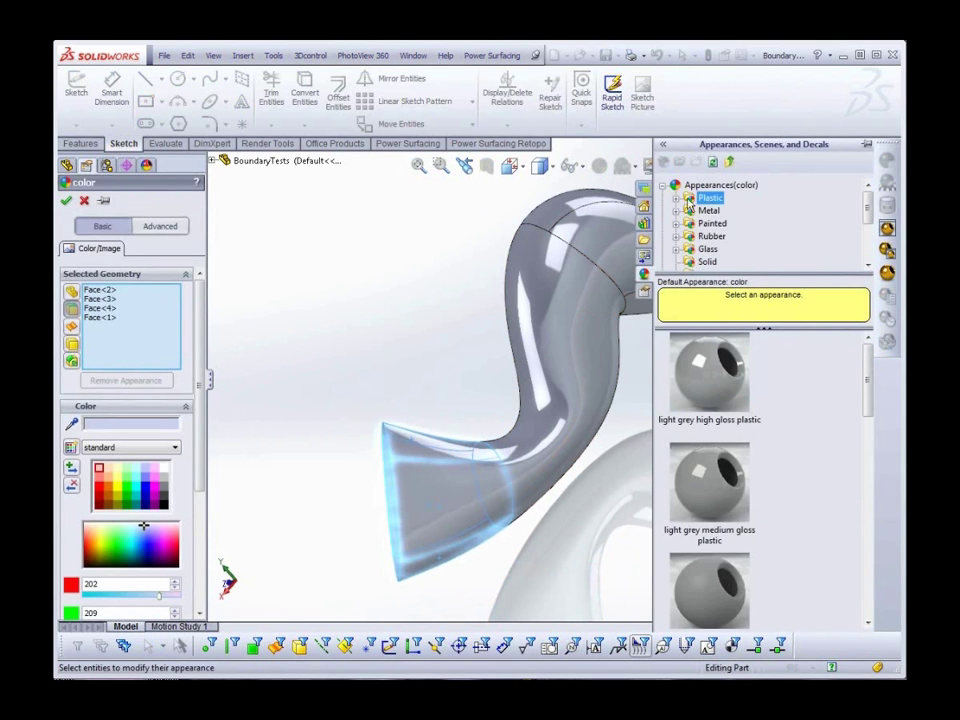
click(676, 197)
click(740, 198)
scroll(862, 380, down, 5)
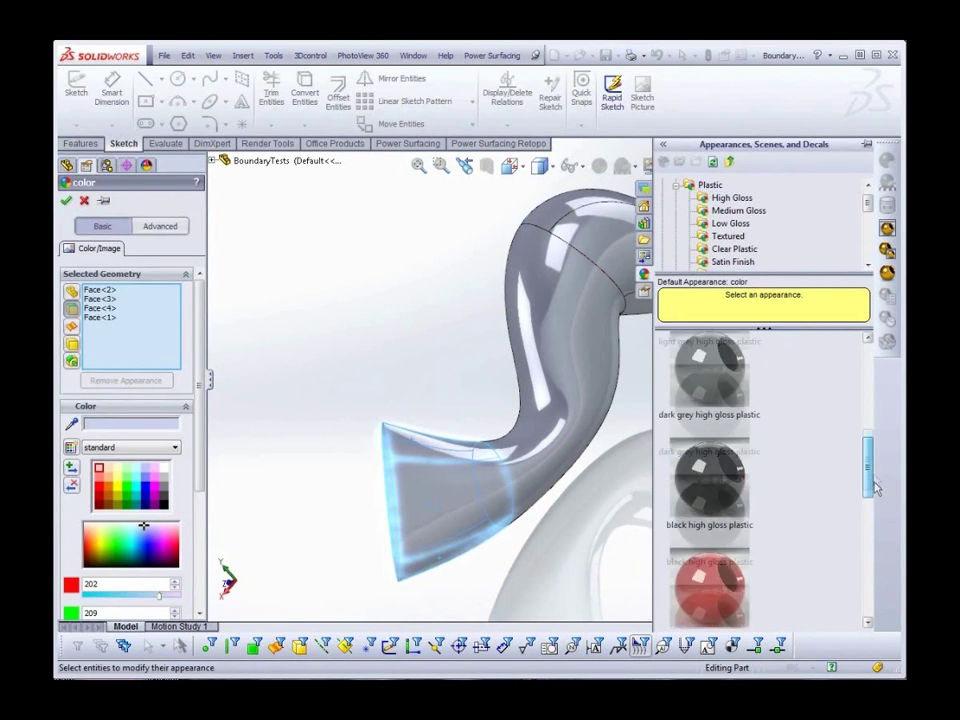
drag(709, 465, 380, 465)
click(66, 202)
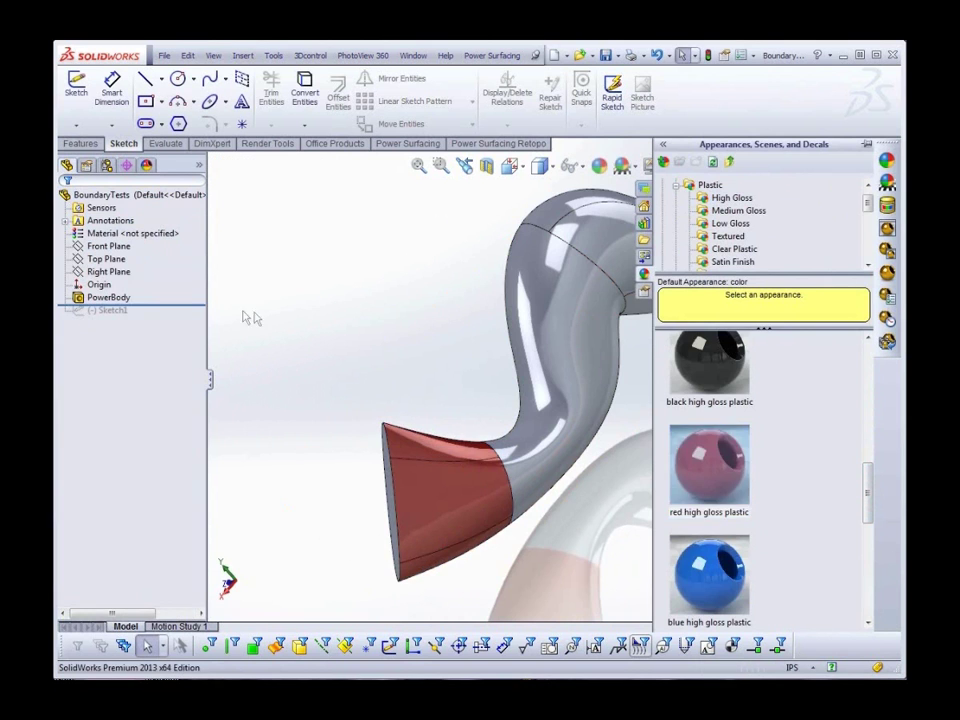
Step: Return to the previous view orientation and zoom in on the body
middle_drag(326, 339, 456, 338)
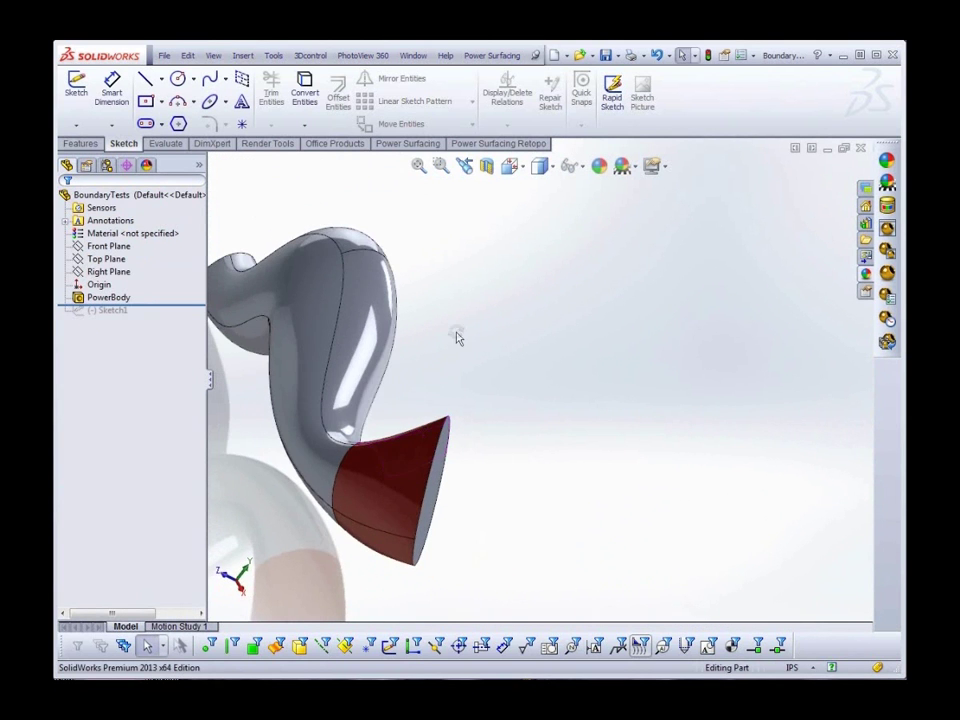
click(464, 165)
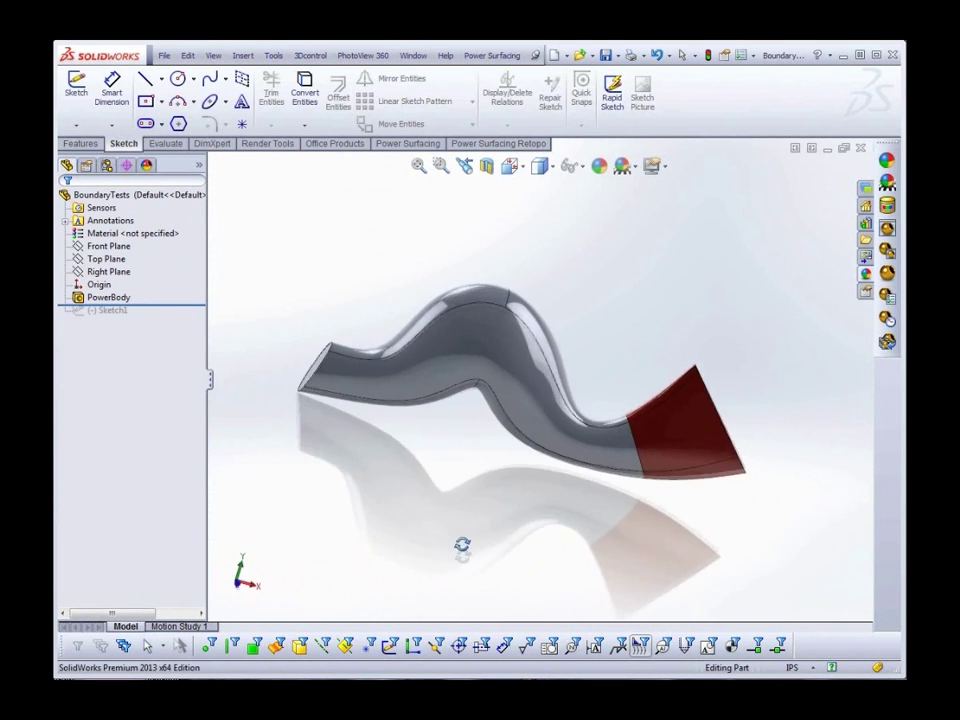
scroll(505, 457, down, 4)
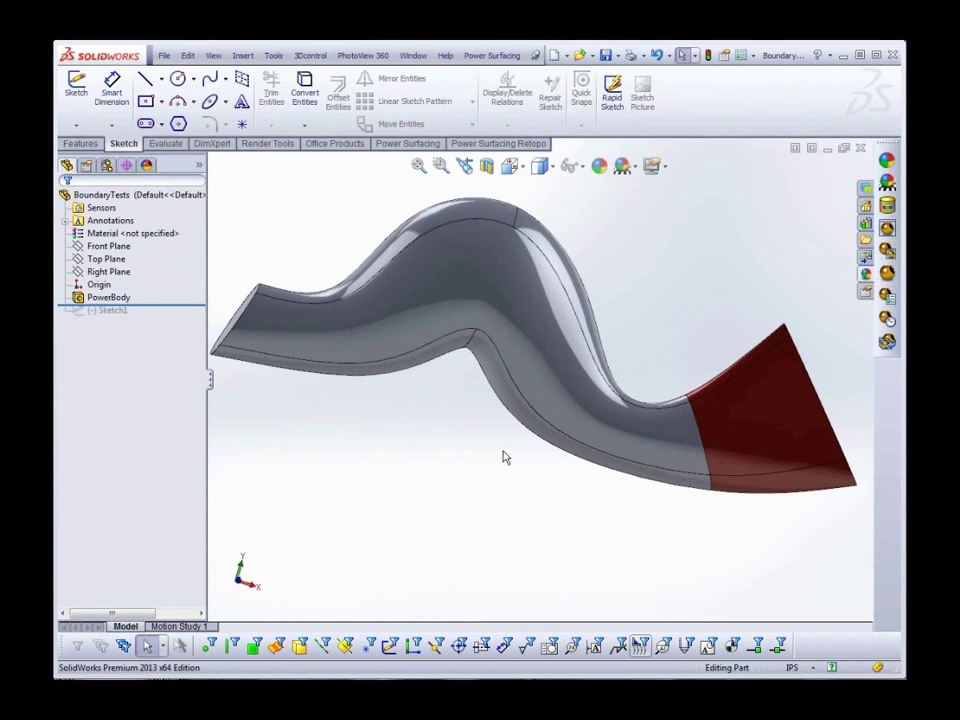
Step: Roll the tree forward past Sketch1 and select it to show the hexagon
ctrl+middle_drag(470, 531, 482, 553)
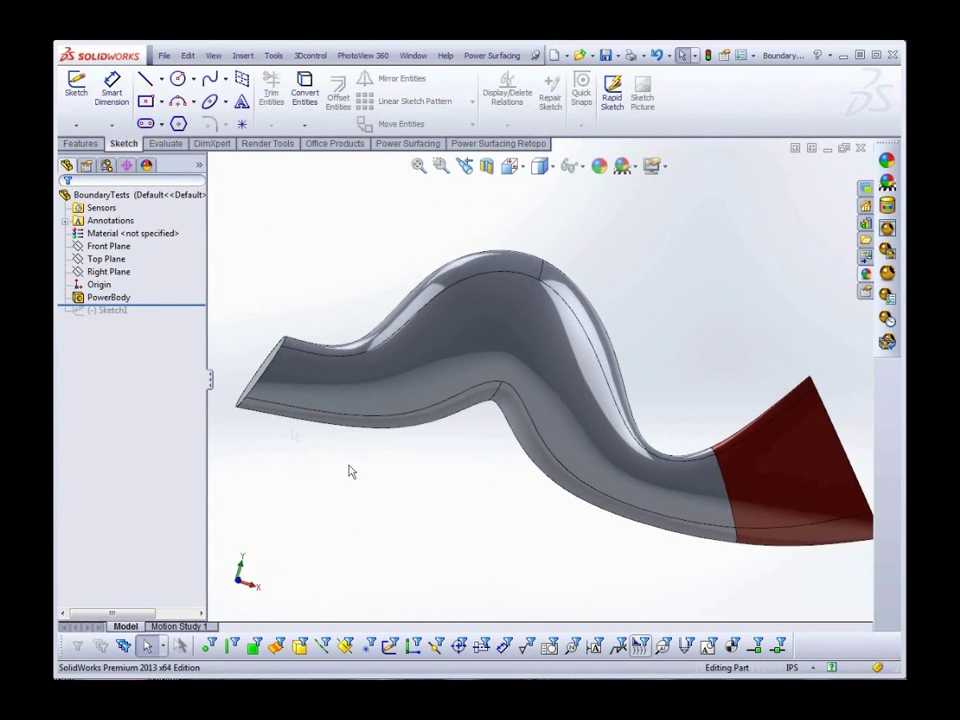
drag(160, 305, 158, 318)
click(108, 311)
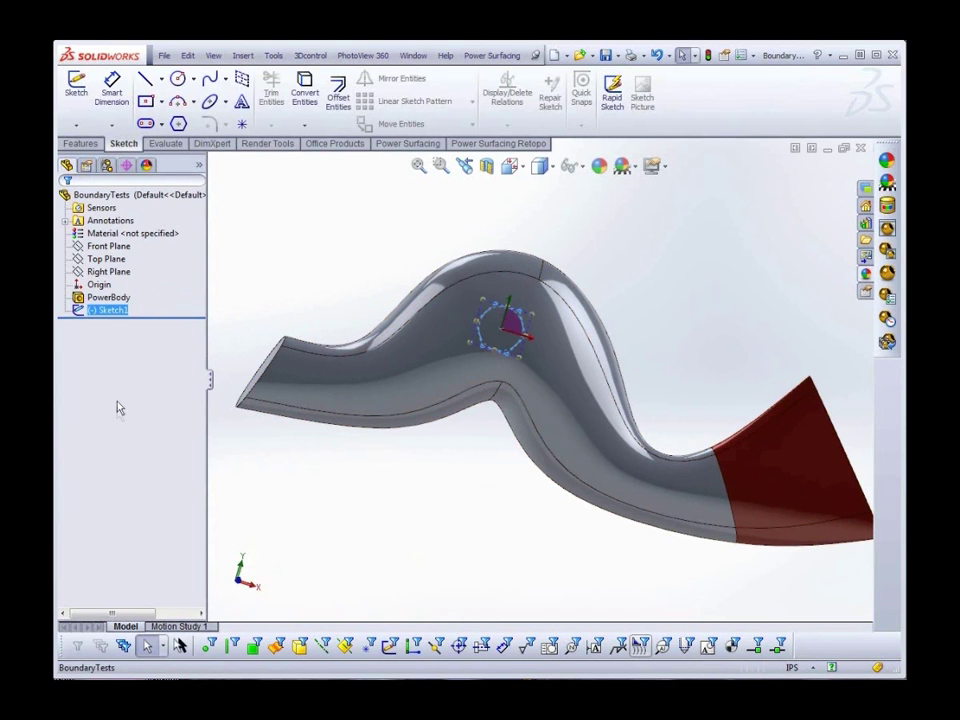
Step: Copy the PowerBody face as an offset surface at distance 0
click(440, 385)
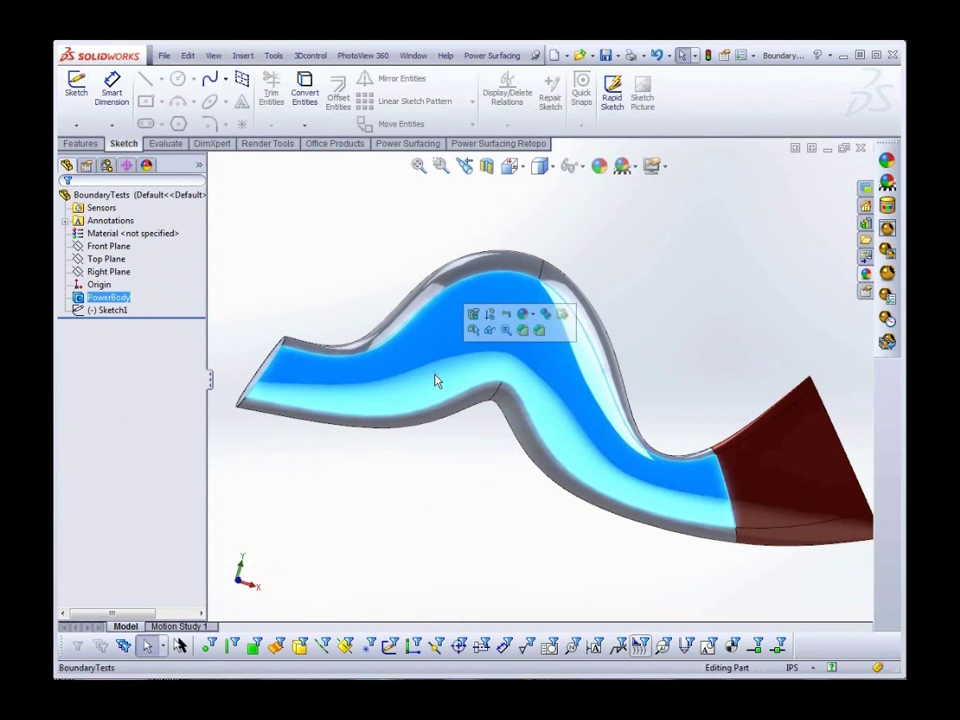
click(243, 55)
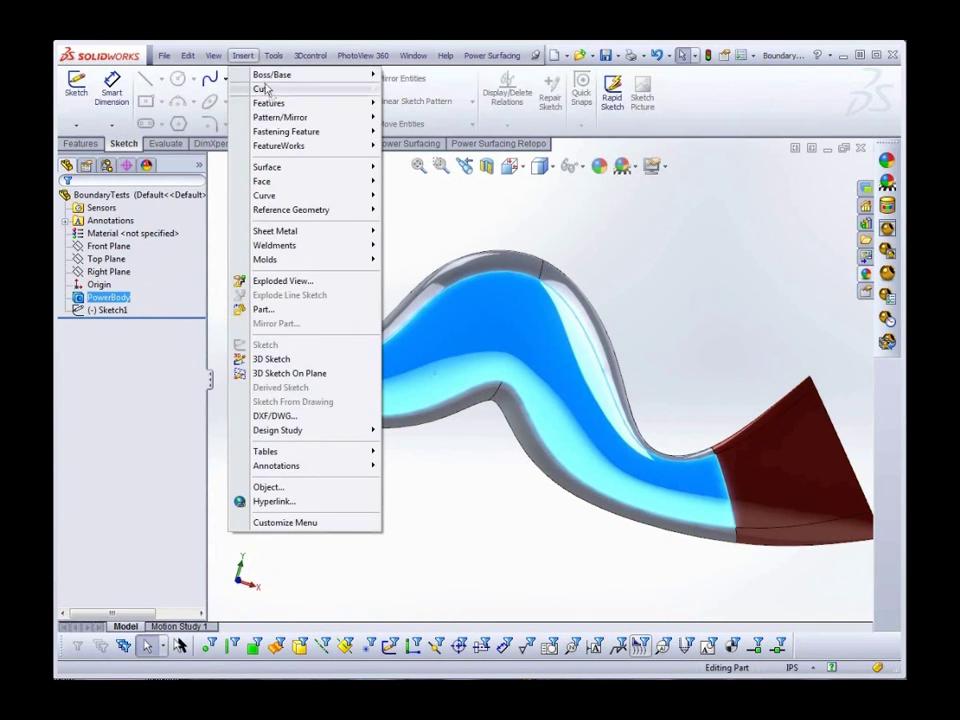
mouse_move(293, 167)
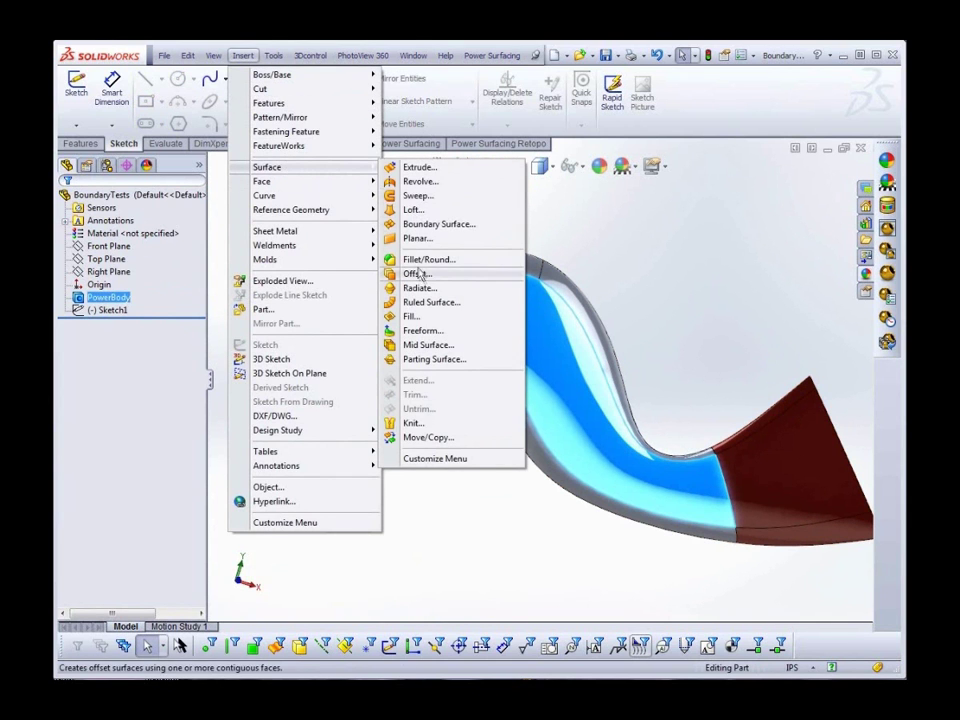
click(417, 274)
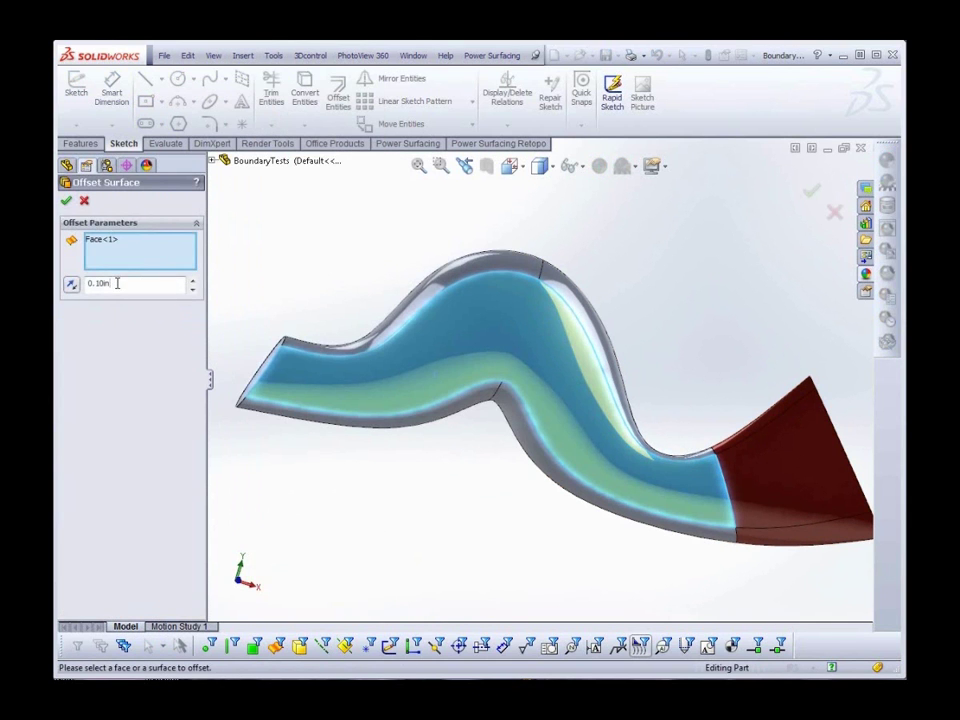
key(Return)
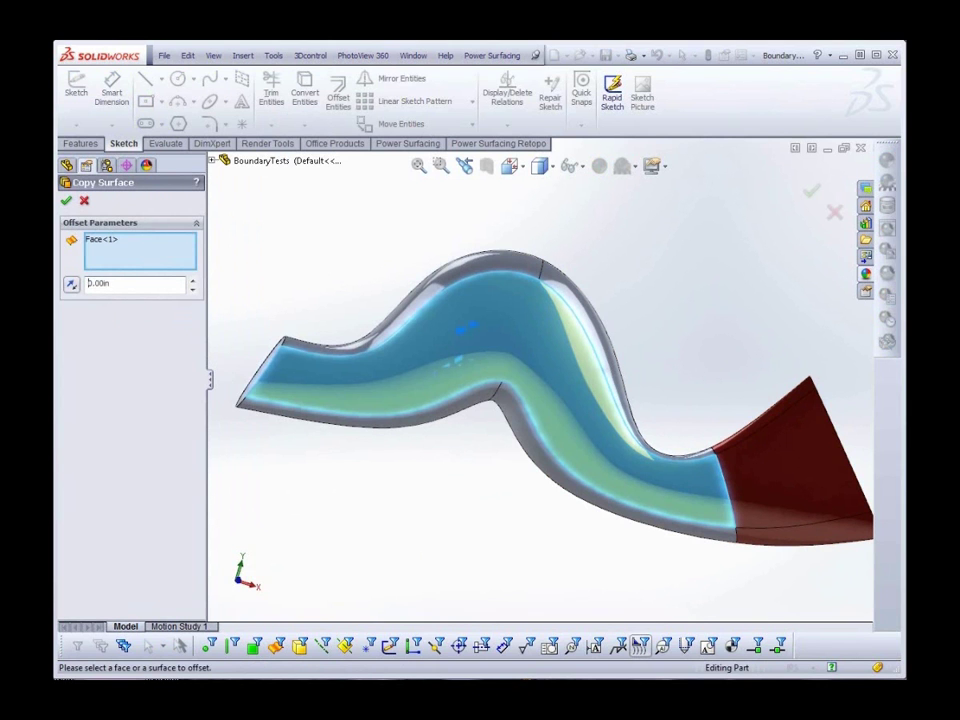
click(66, 202)
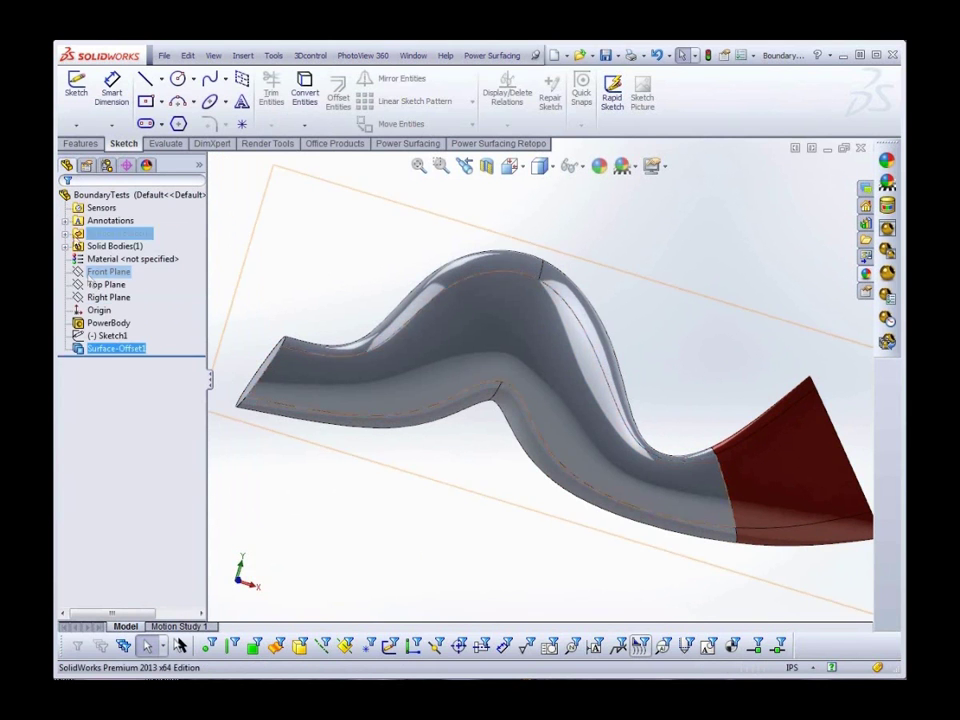
Step: Trim the offset copy with the Sketch1 hexagon, keeping only the hexagonal patch
click(112, 337)
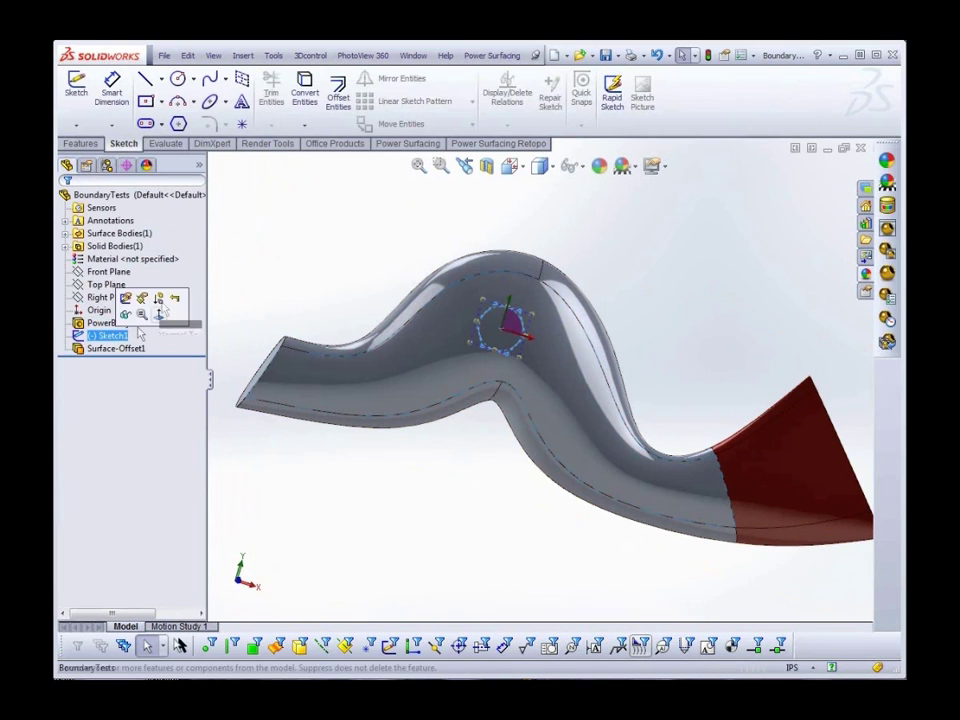
click(240, 56)
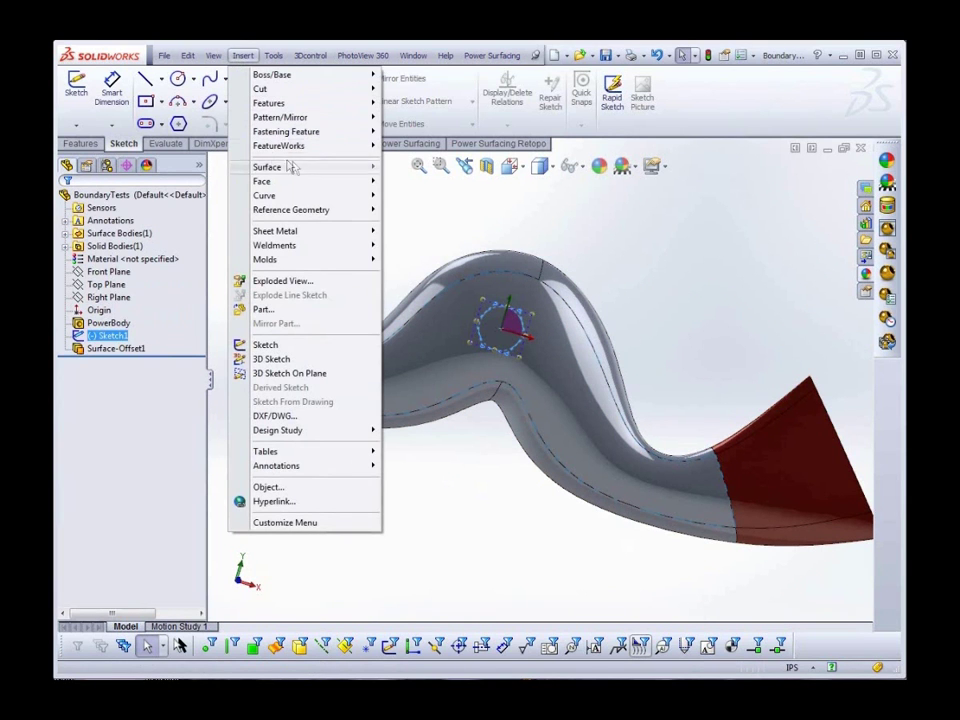
mouse_move(326, 170)
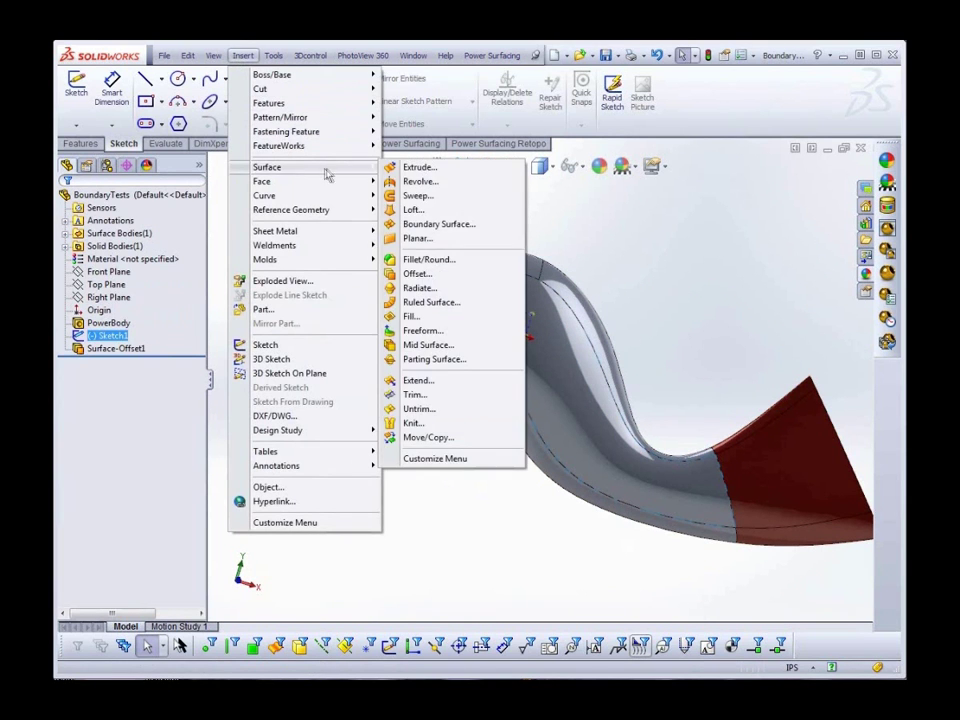
click(419, 398)
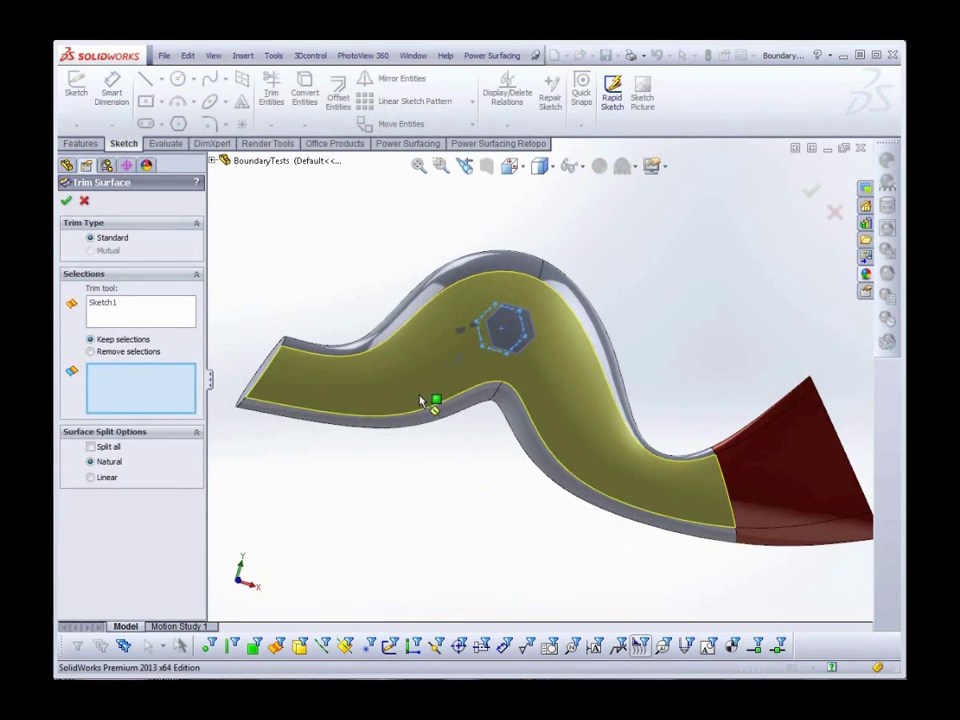
click(515, 343)
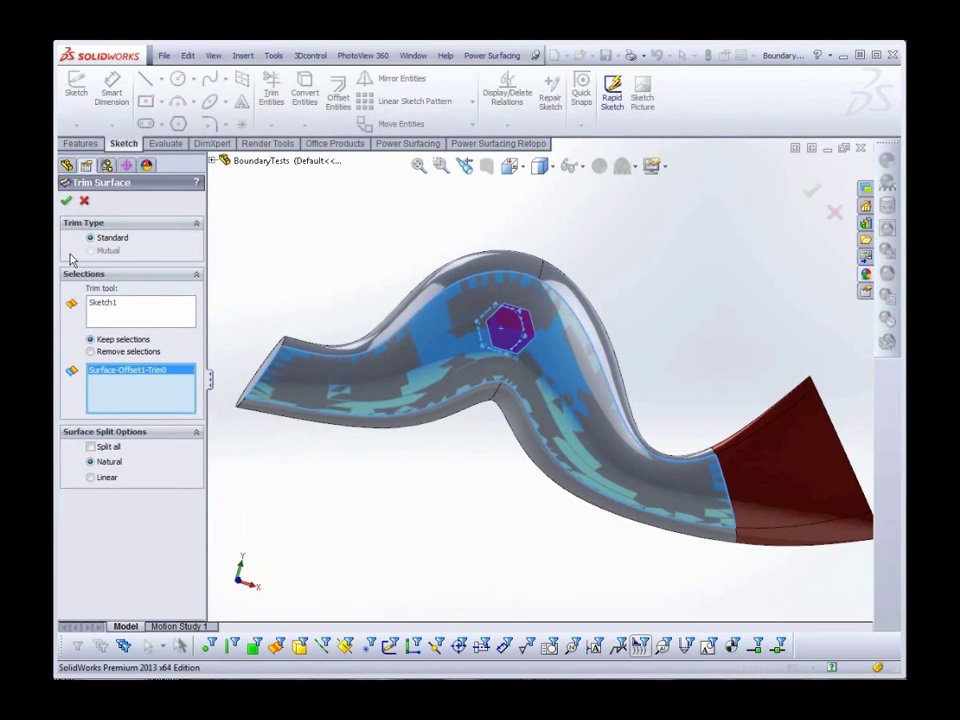
click(66, 202)
ctrl+click(99, 337)
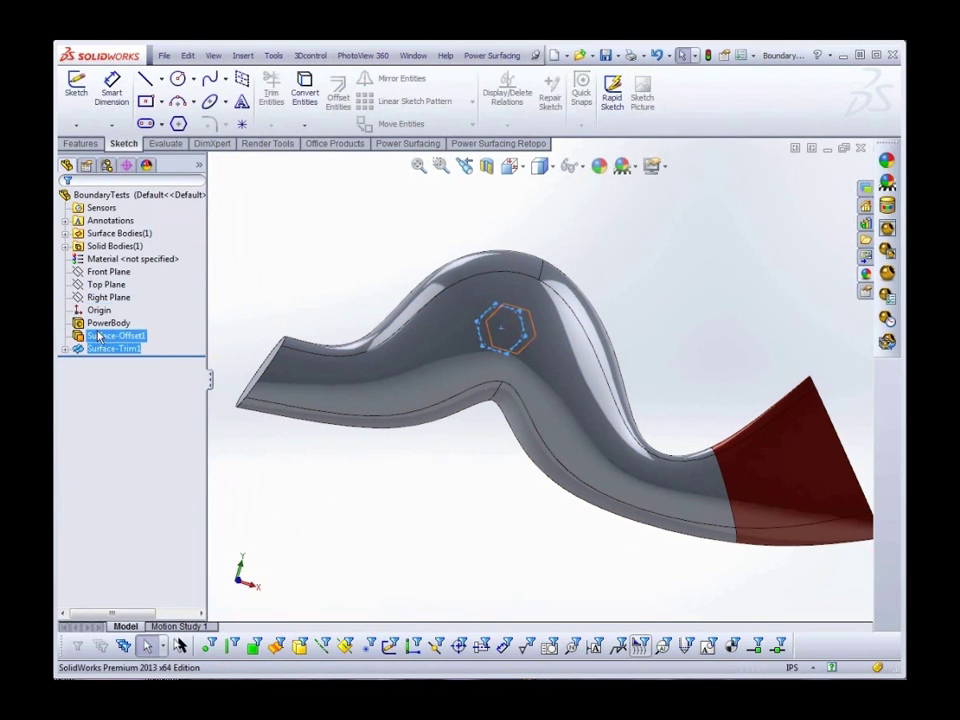
Step: Thicken Surface-Trim1 by 1.00in into a solid hexagon on the wavy body
click(250, 59)
mouse_move(300, 84)
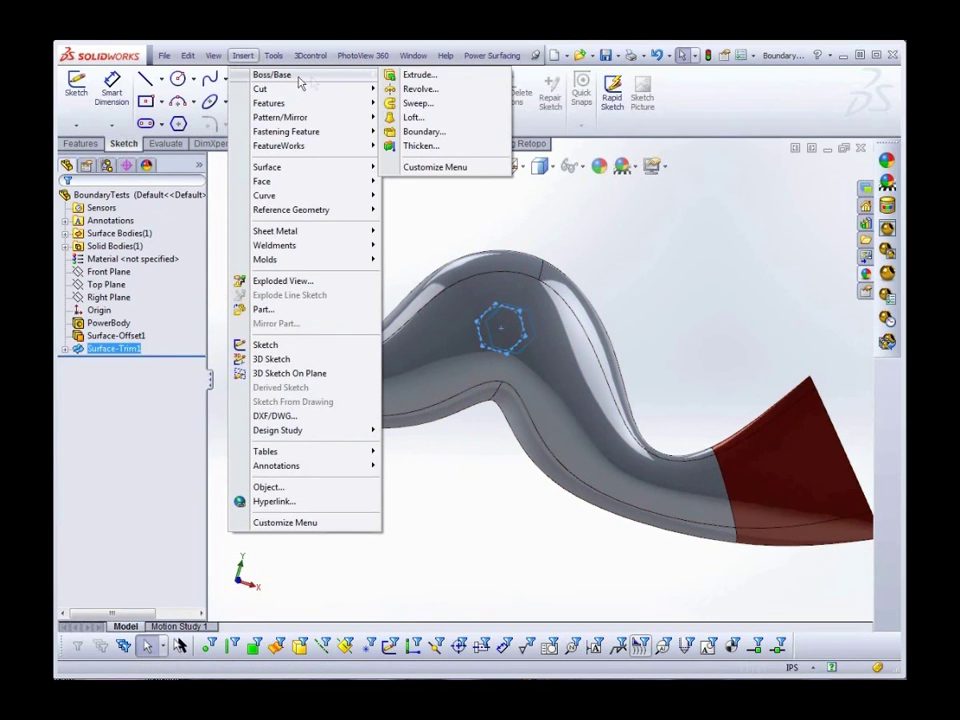
click(424, 146)
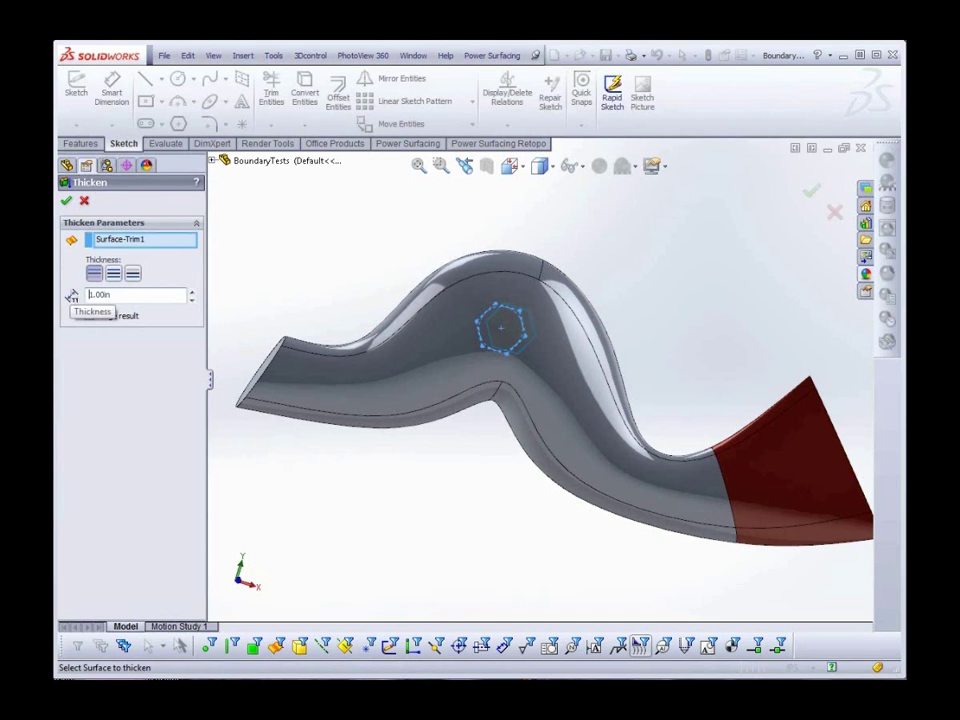
click(66, 202)
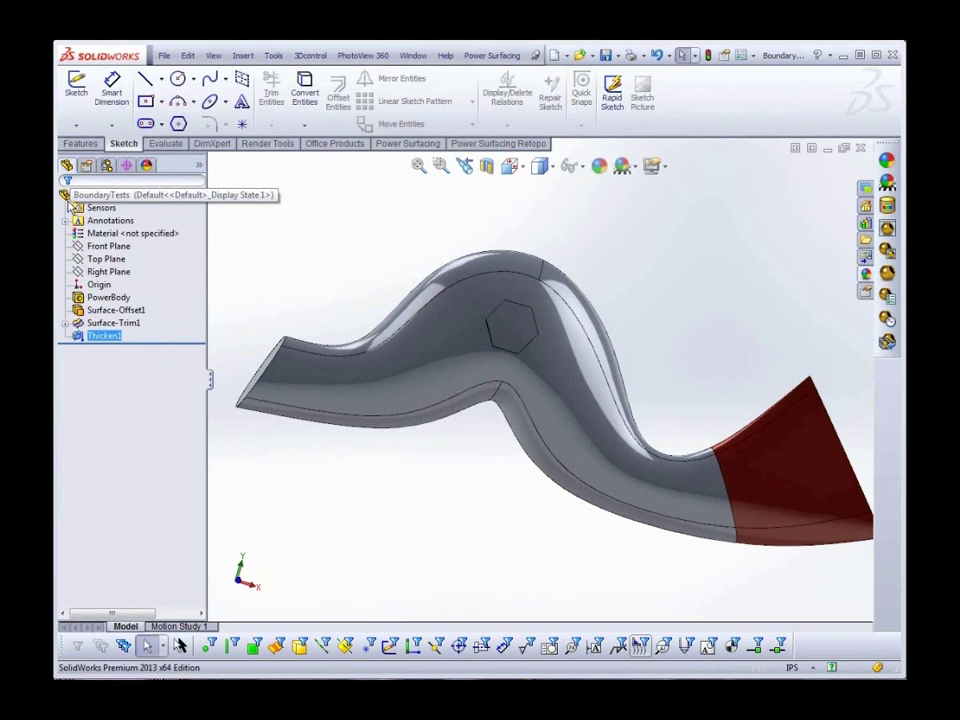
middle_drag(334, 498, 316, 604)
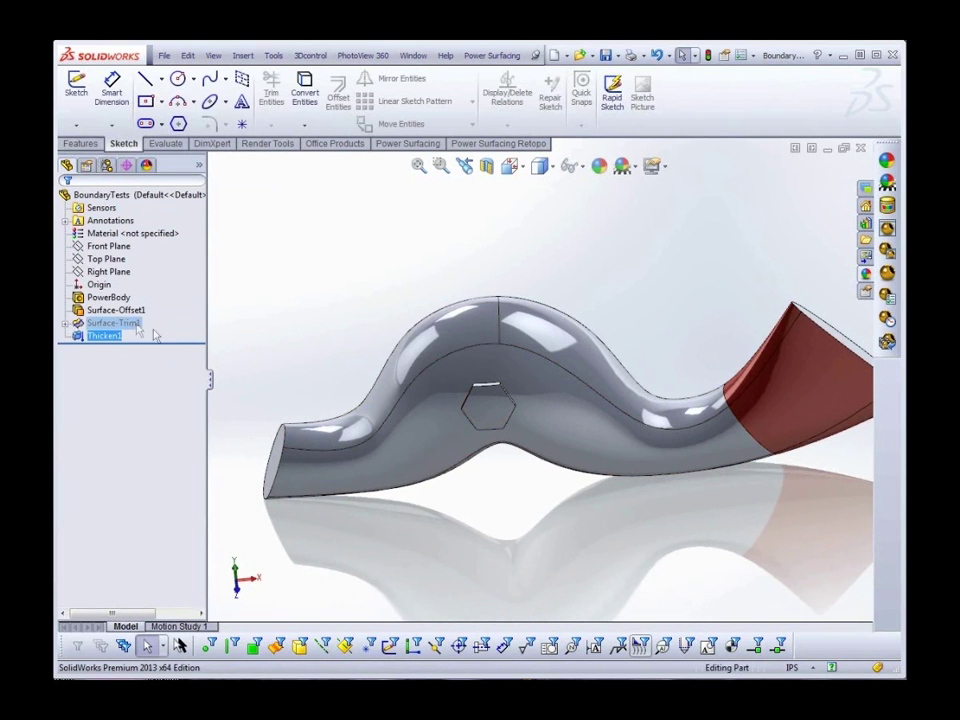
Step: Reopen PowerBody for editing and orbit to the faces near the red end
click(105, 297)
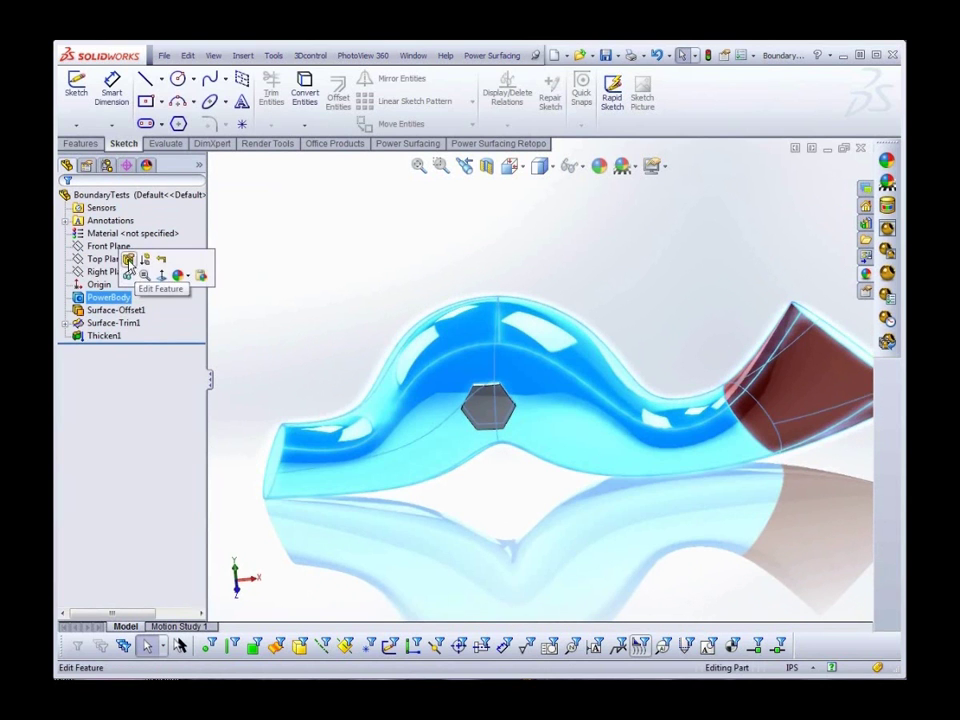
click(131, 264)
middle_drag(503, 560, 500, 515)
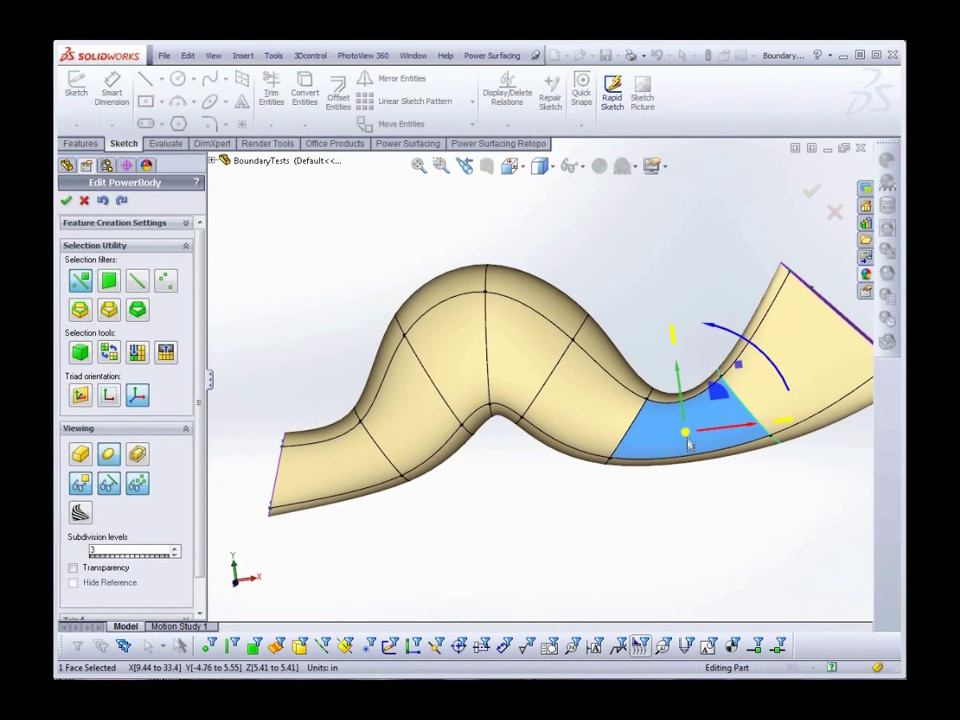
Step: Inset a 16.51% Offset Loop into the face and rebuild, leaving Surface-Trim1 in error
key(s)
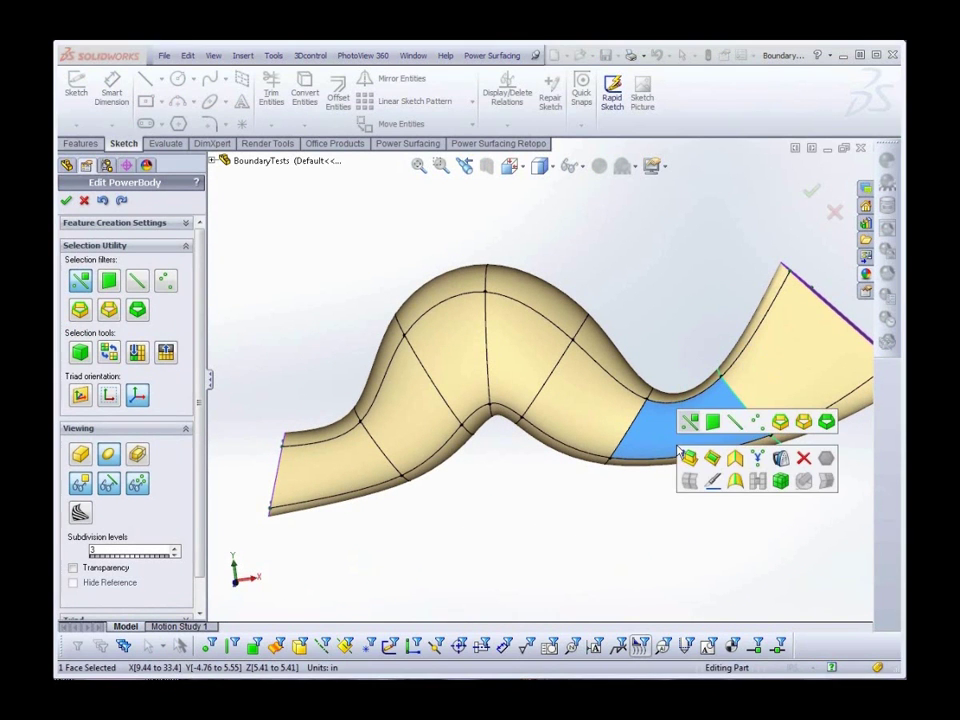
click(734, 459)
mouse_move(712, 473)
mouse_down()
mouse_move(726, 499)
mouse_move(722, 484)
mouse_up()
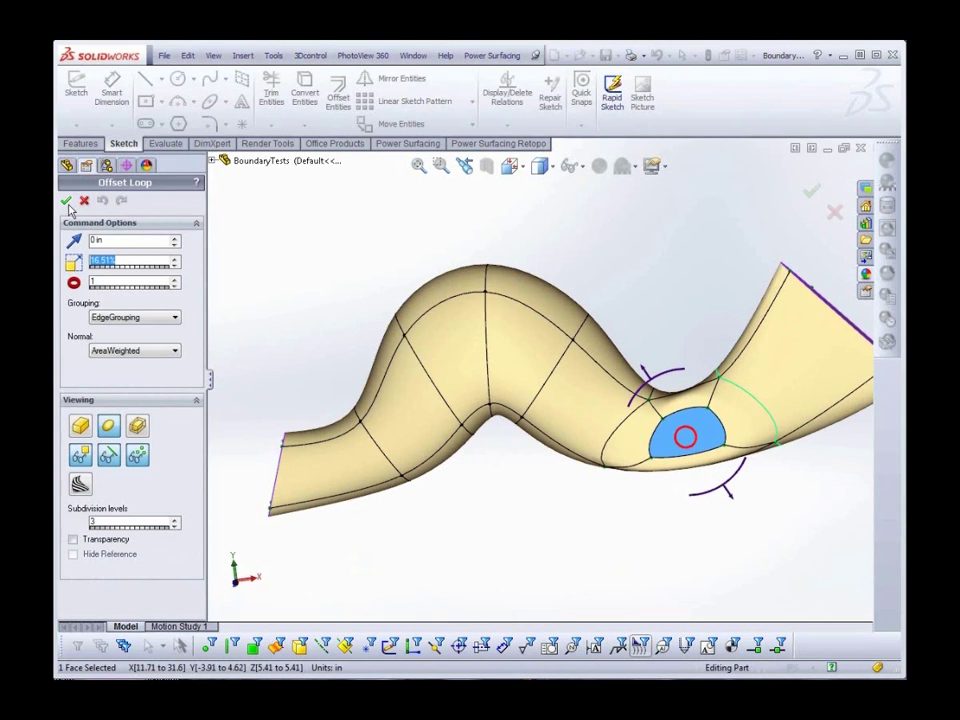
click(67, 203)
click(67, 203)
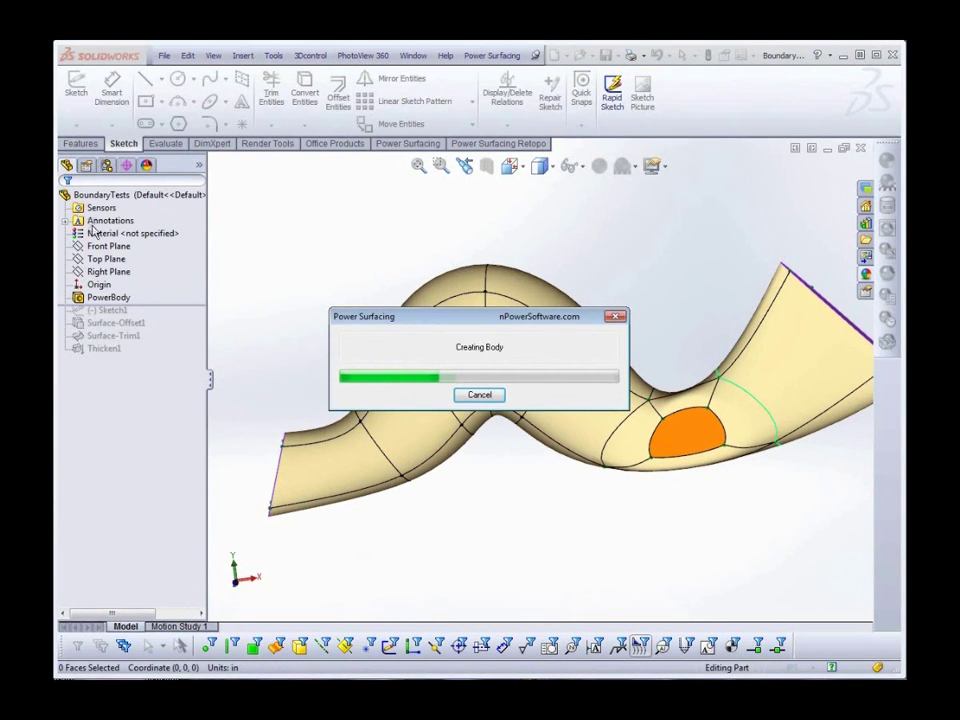
middle_drag(562, 551, 522, 462)
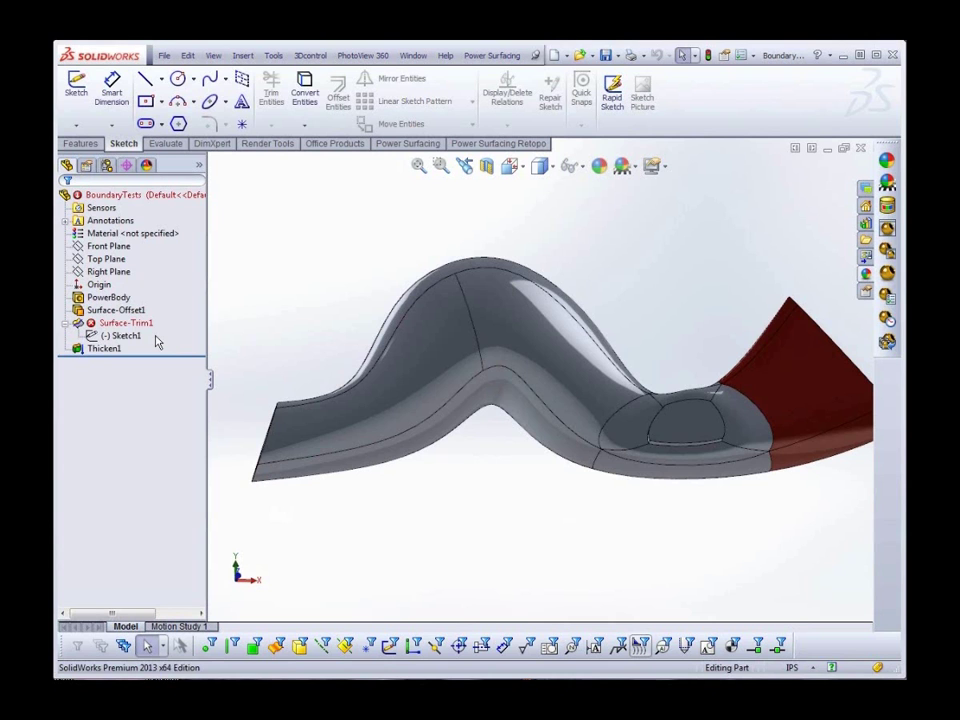
Step: Reopen the PowerBody for editing and select the two faces on top of the hump
click(108, 298)
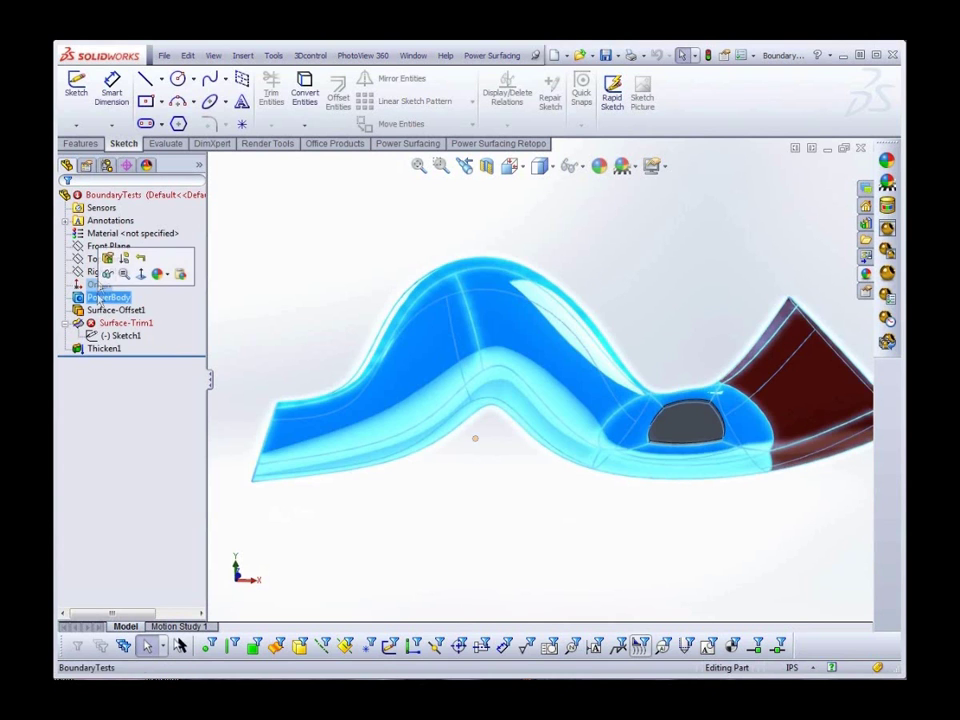
click(122, 272)
mouse_move(512, 549)
middle_down()
mouse_move(516, 531)
mouse_move(514, 578)
mouse_move(512, 536)
middle_up()
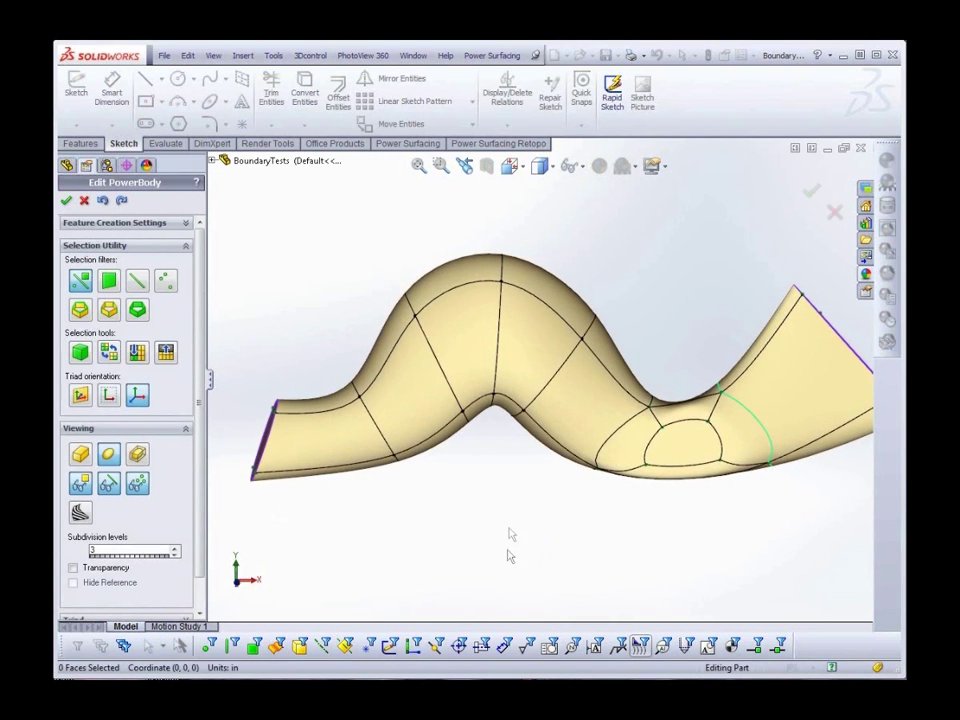
click(521, 366)
ctrl+click(475, 373)
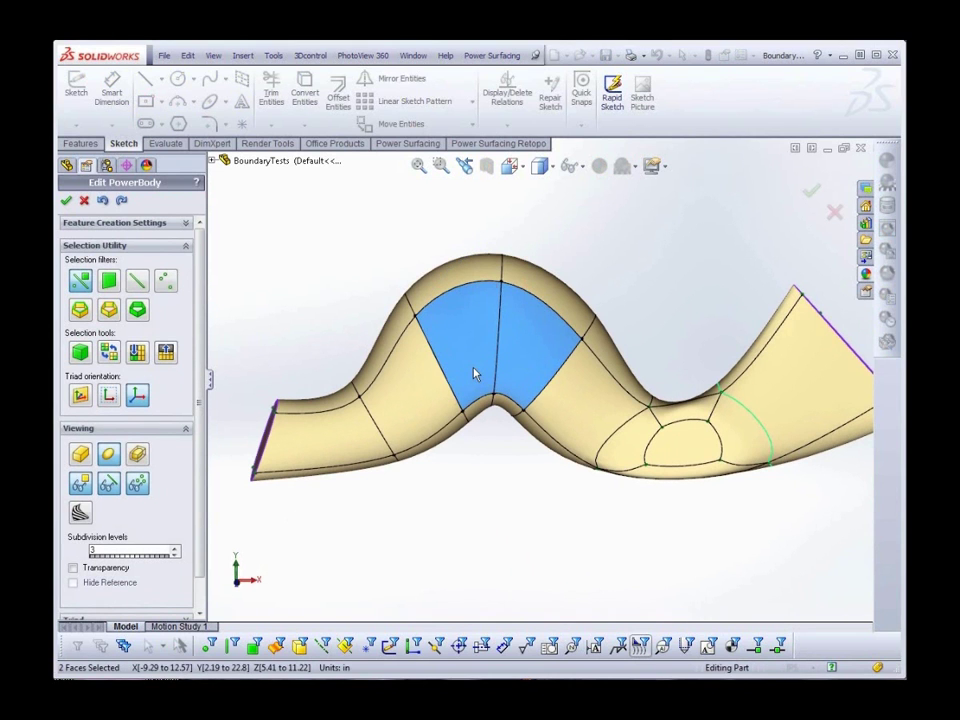
Step: Define a boundary around the two selected hump faces and finish the PowerBody edit
click(489, 56)
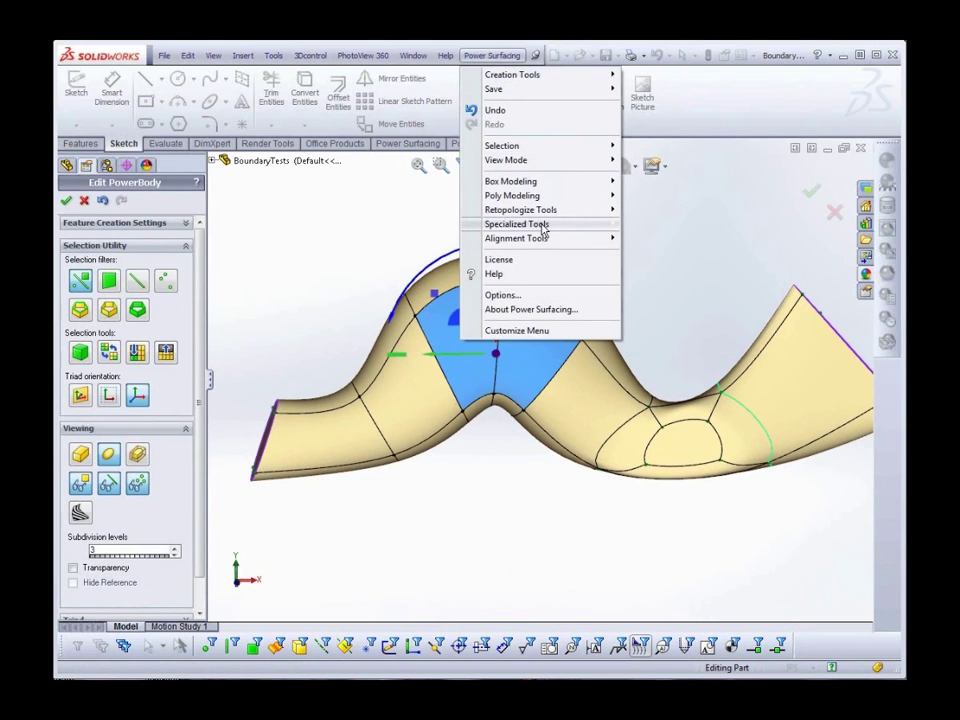
mouse_move(543, 229)
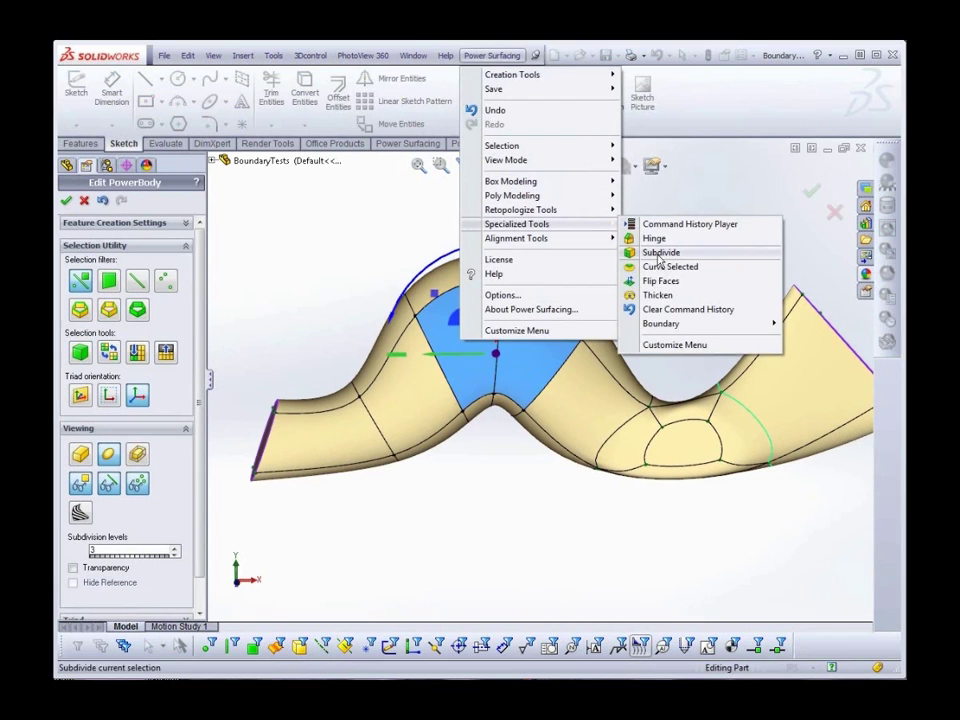
mouse_move(670, 326)
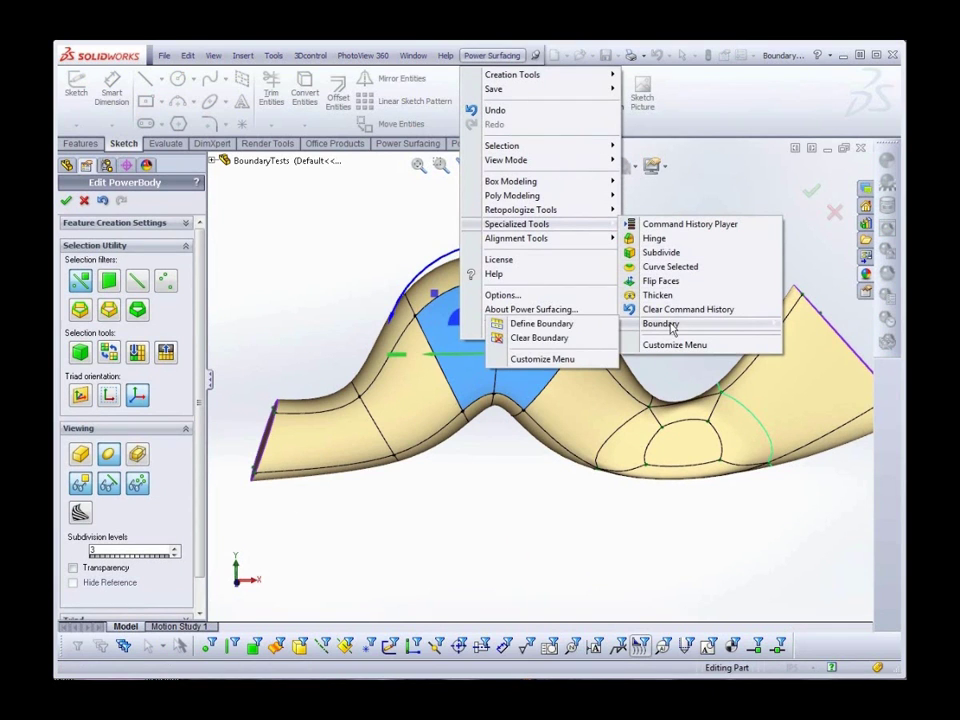
click(556, 325)
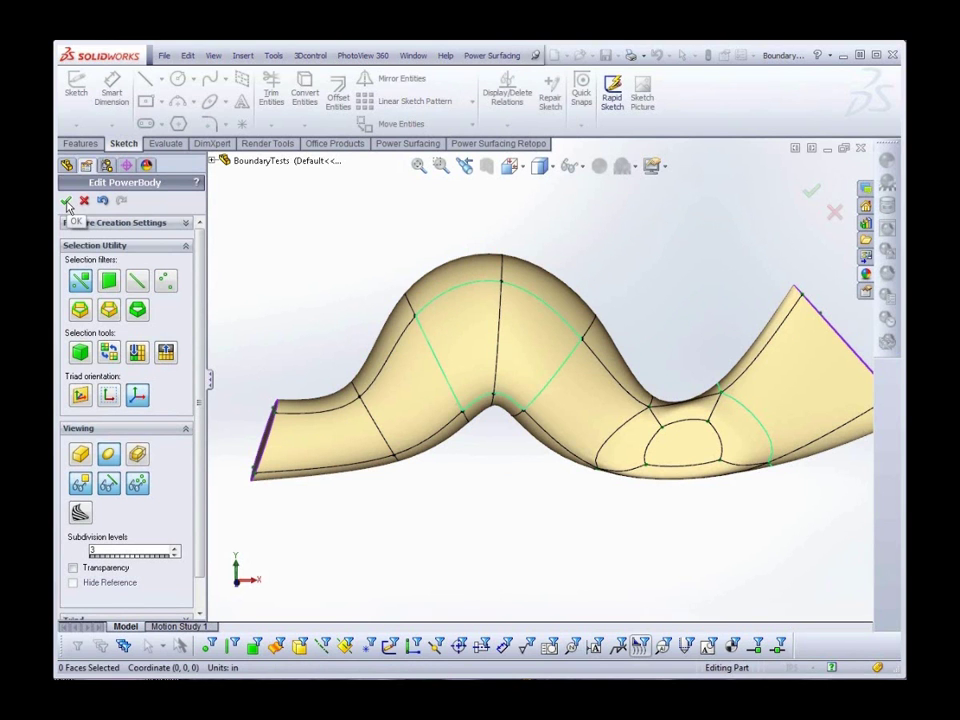
click(66, 201)
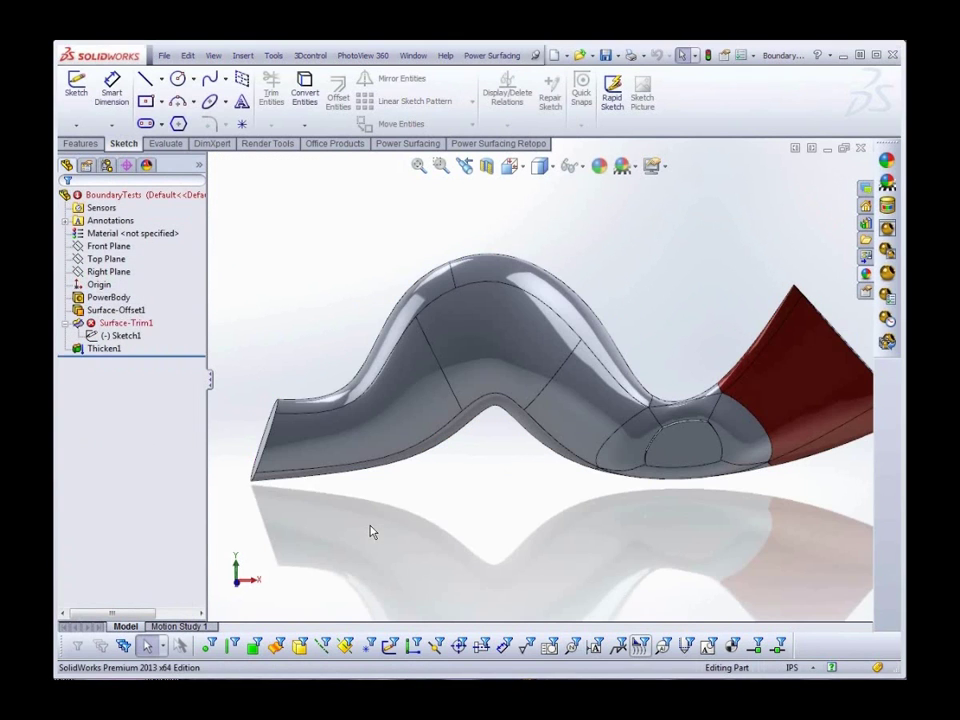
Step: Delete the failed Surface-Offset1 together with its dependent trim
click(125, 312)
key(Delete)
click(315, 333)
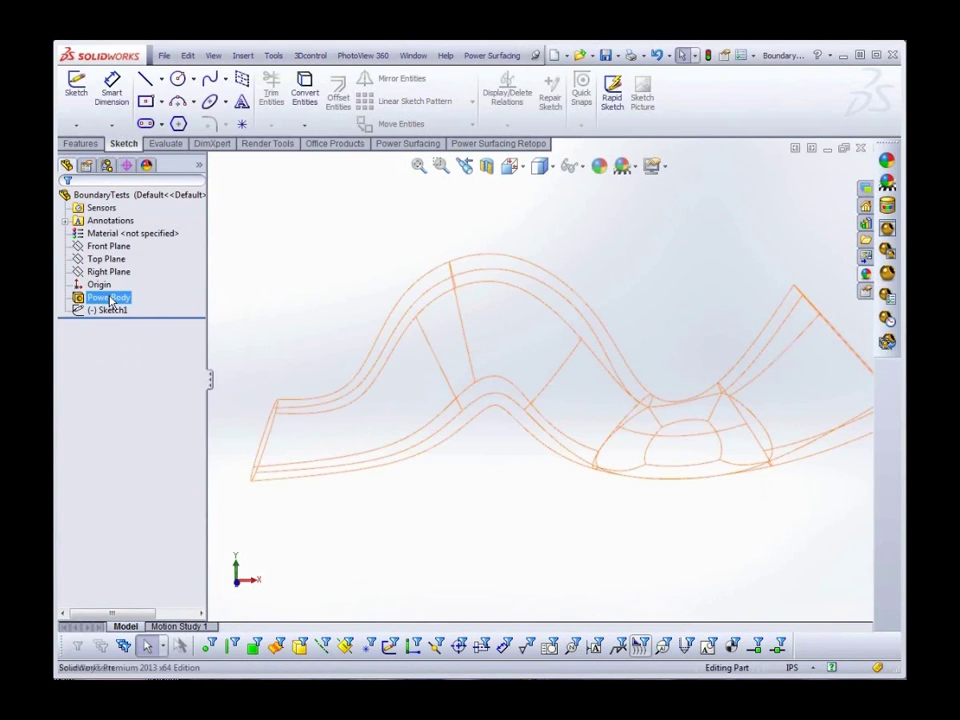
Step: Create a new offset surface from the body's face
click(243, 55)
mouse_move(294, 169)
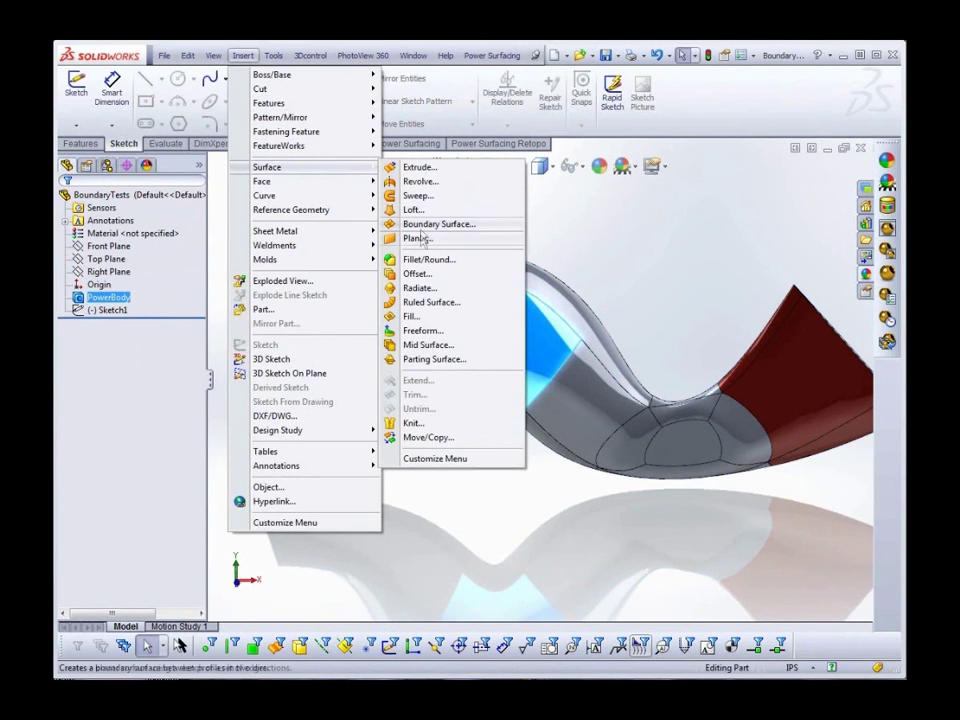
click(410, 270)
click(66, 200)
Step: Trim the offset surface with the hexagon sketch Sketch1
click(108, 335)
click(243, 55)
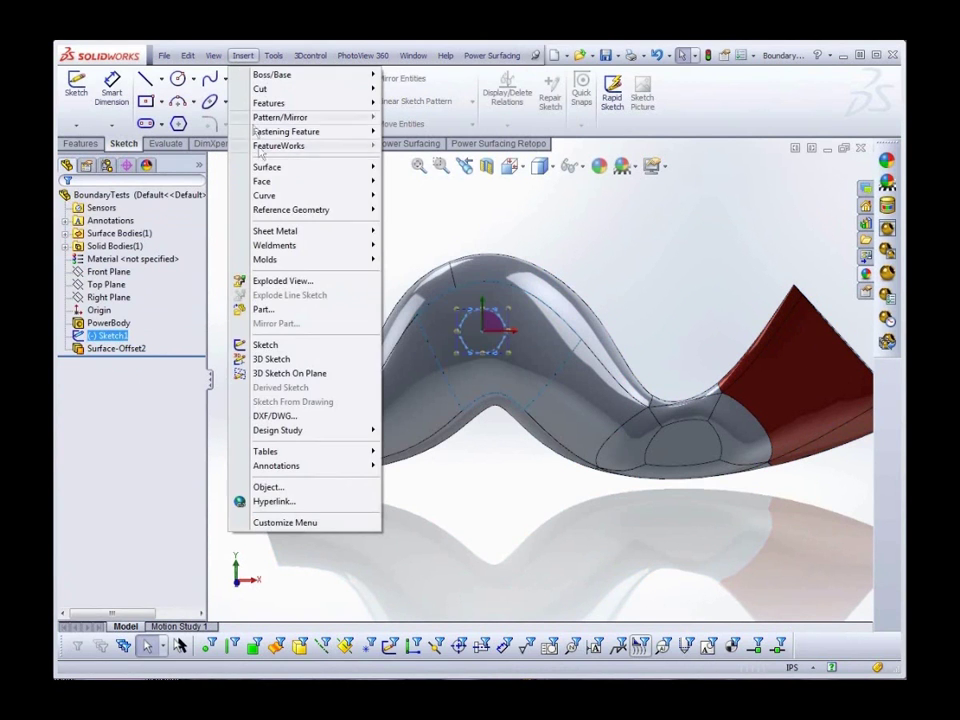
mouse_move(266, 167)
click(414, 395)
click(500, 360)
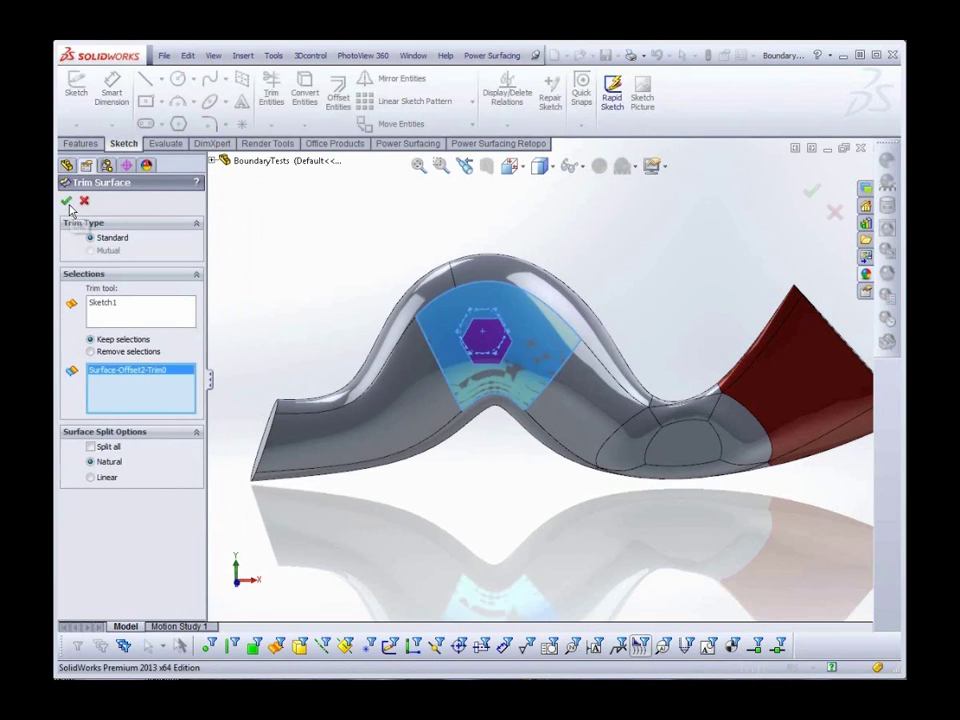
click(65, 199)
Step: Thicken the trimmed hexagon surface into a solid widget
click(243, 55)
mouse_move(268, 75)
click(414, 148)
click(66, 197)
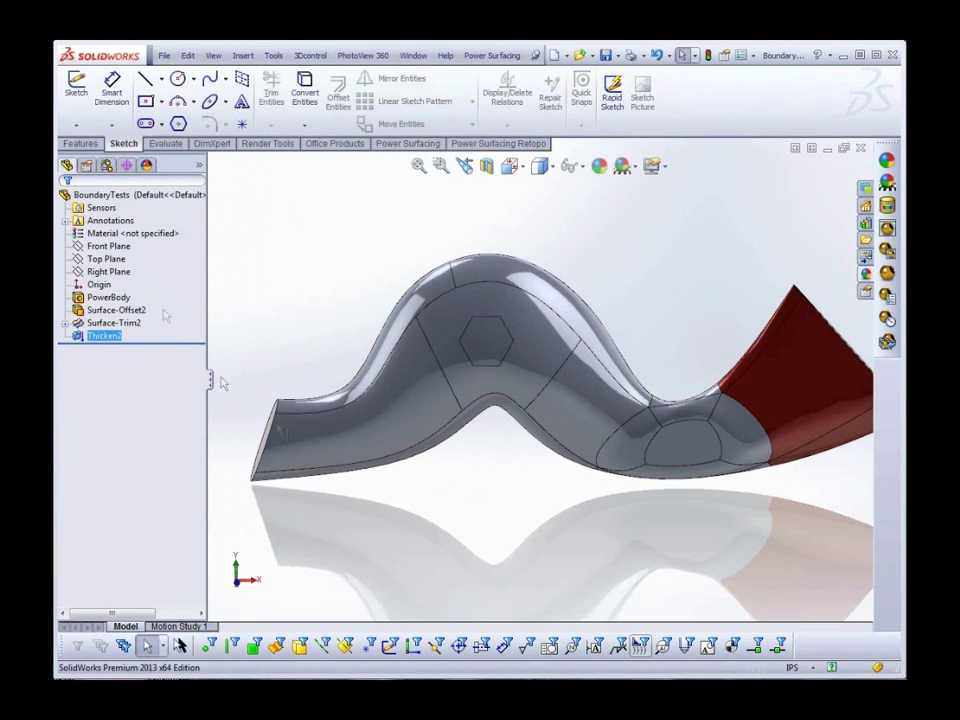
middle_drag(524, 501, 548, 536)
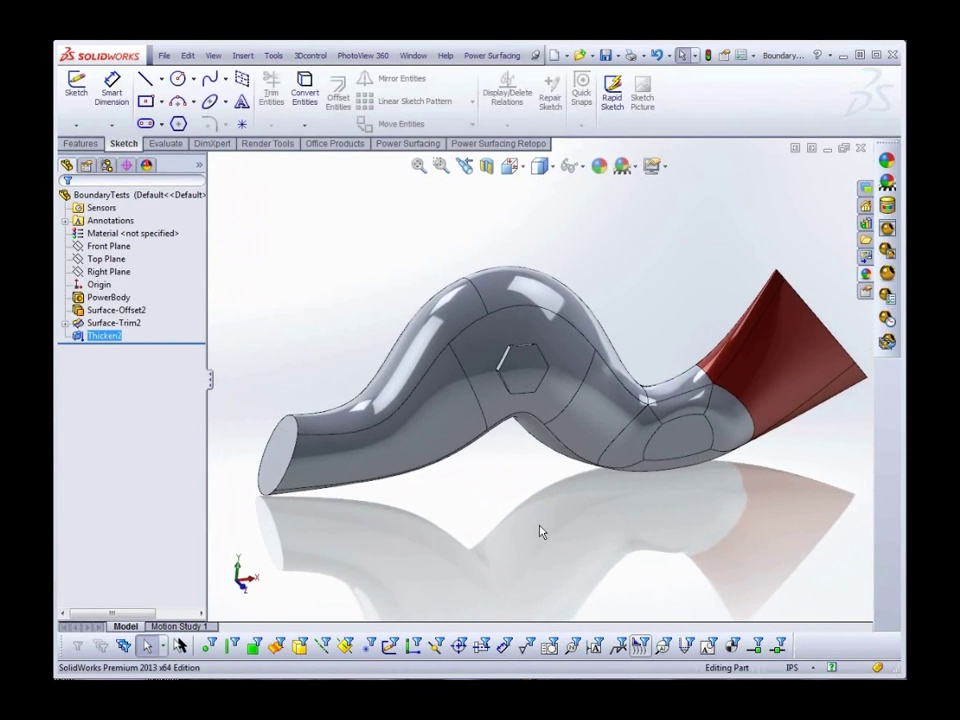
Step: Reopen the PowerBody and extrude the oval face near the right end outward
click(107, 299)
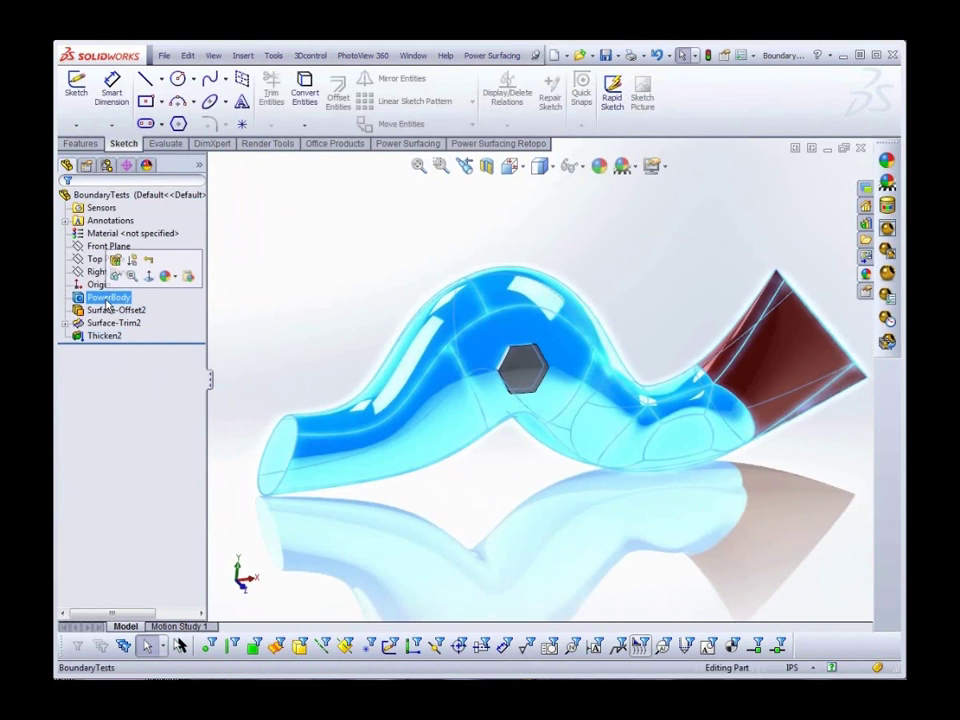
click(117, 273)
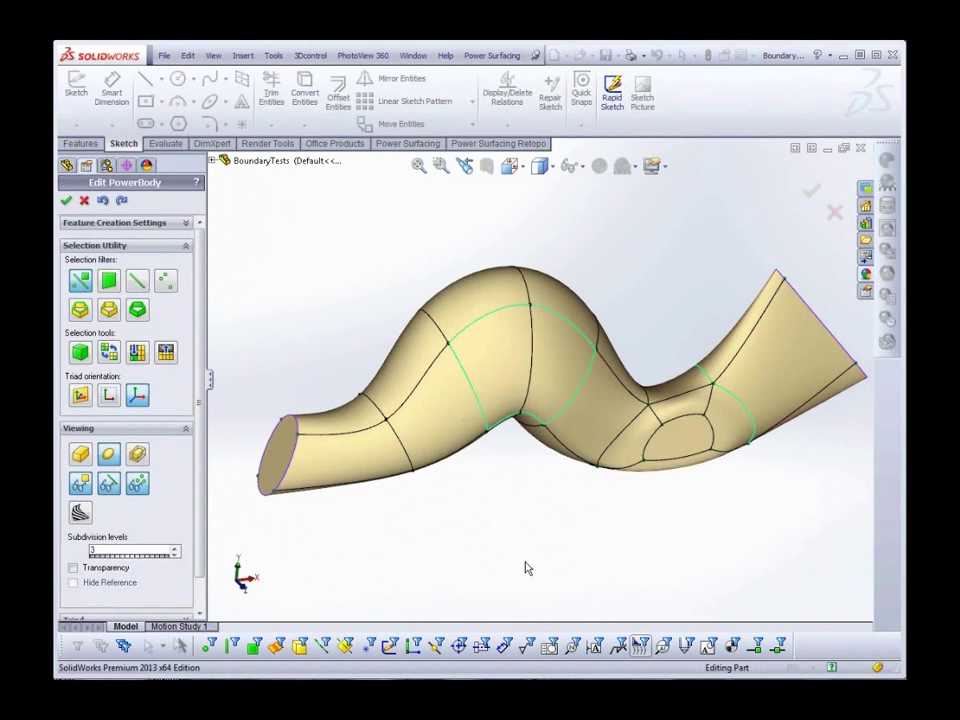
click(681, 447)
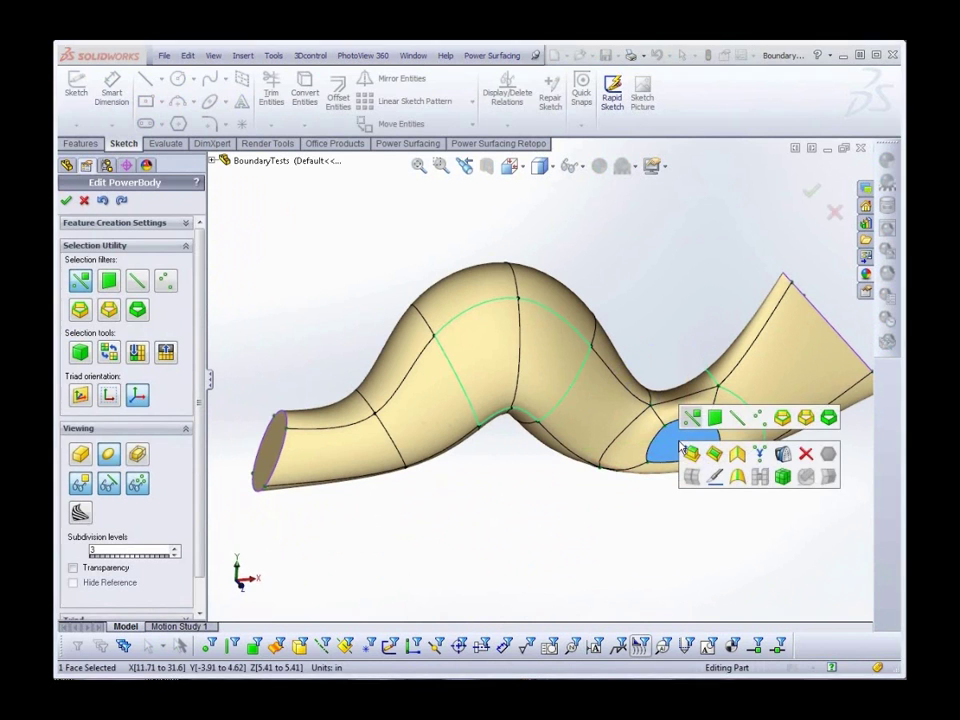
click(694, 453)
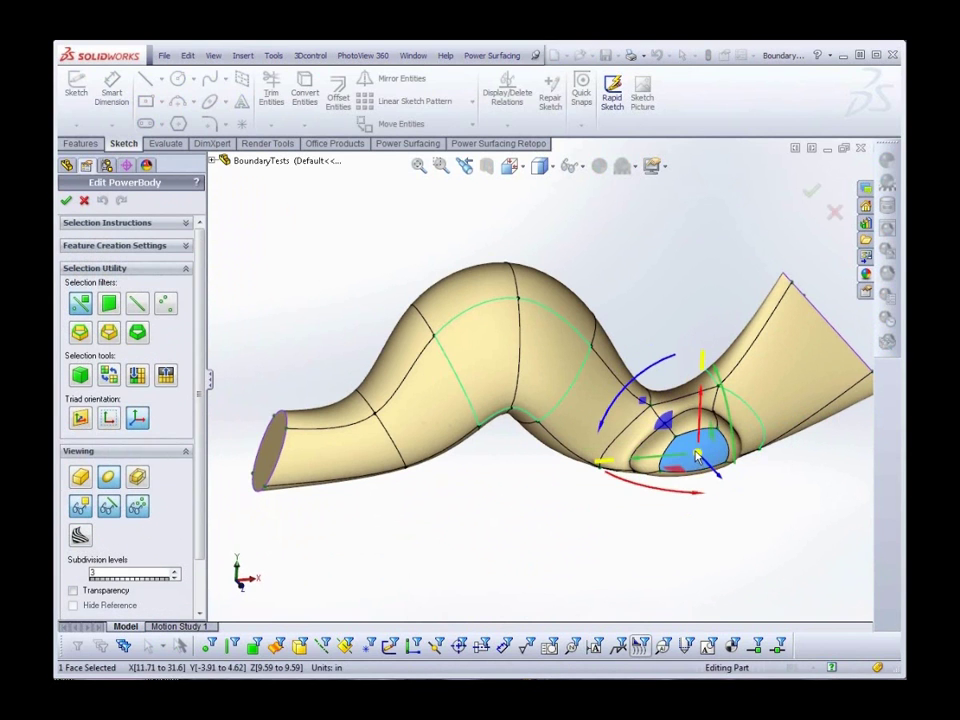
click(697, 457)
click(757, 466)
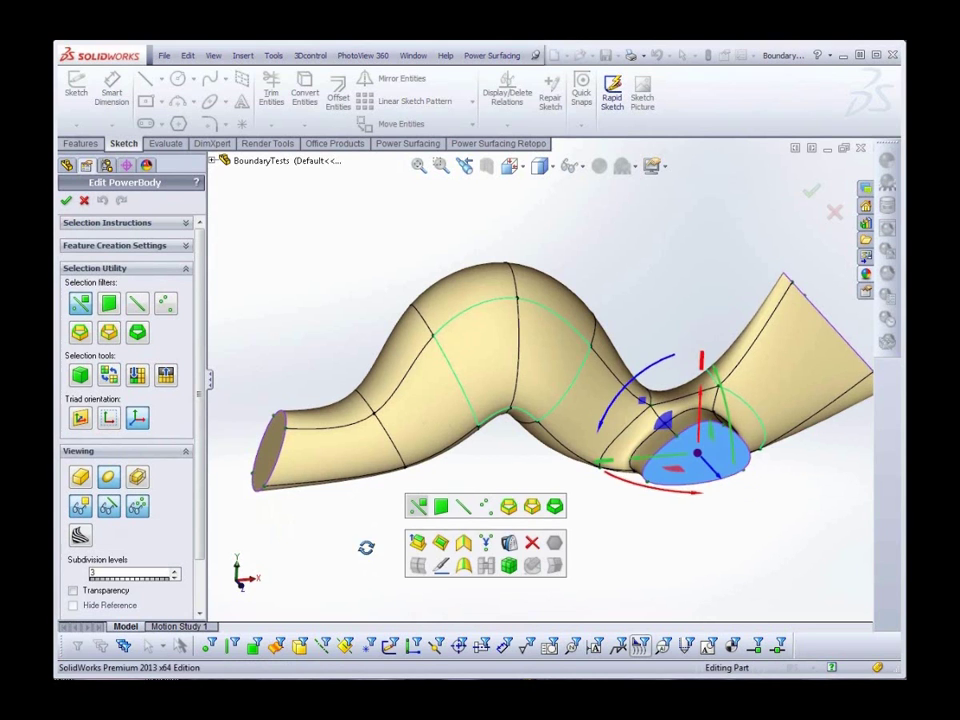
Step: Select the tube's open left end face and extrude its inset loop outward
middle_drag(366, 548, 338, 473)
click(338, 473)
click(329, 460)
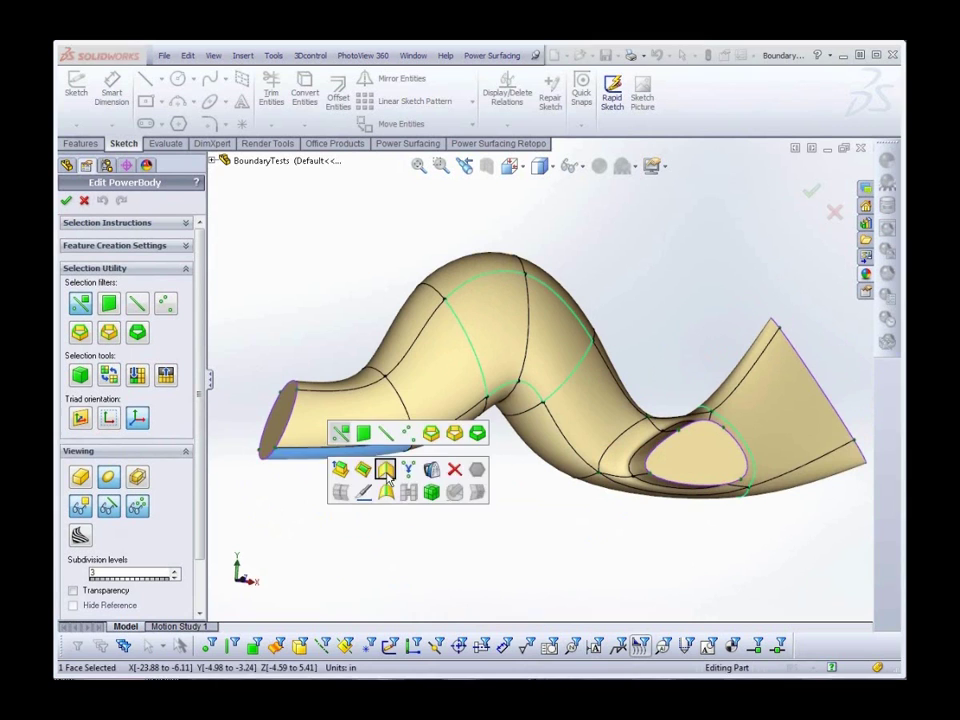
middle_drag(510, 565, 542, 604)
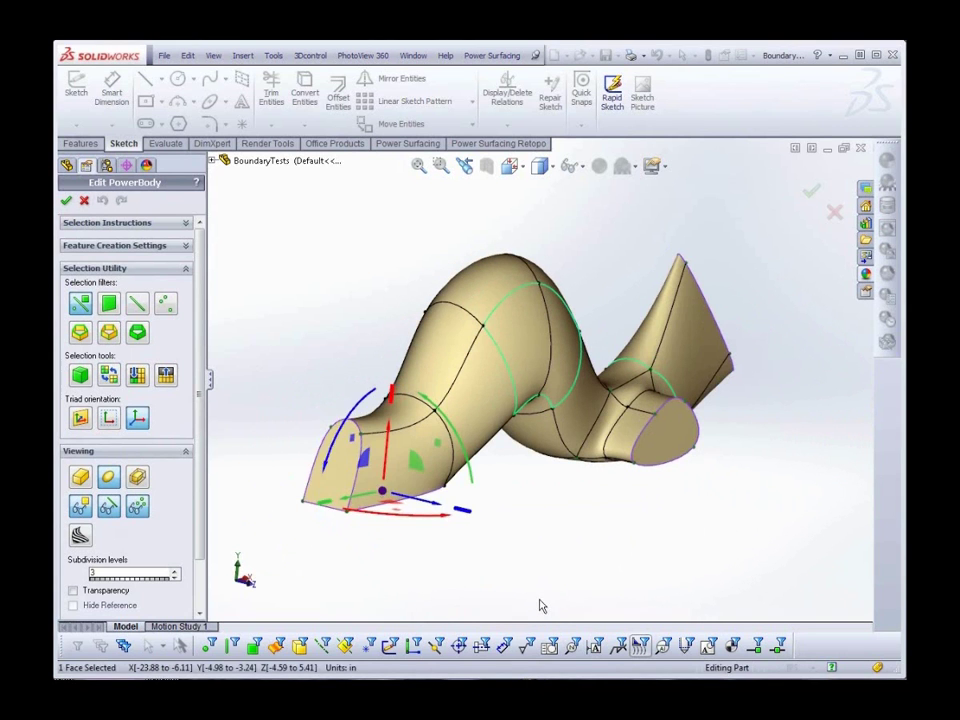
click(325, 487)
click(375, 497)
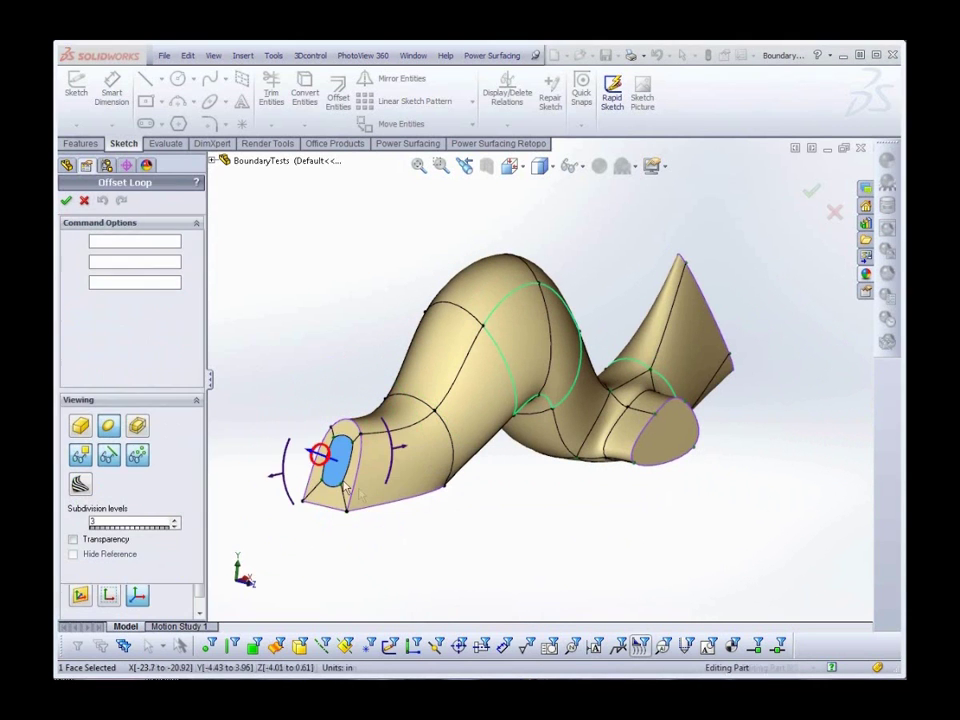
key(Escape)
click(338, 465)
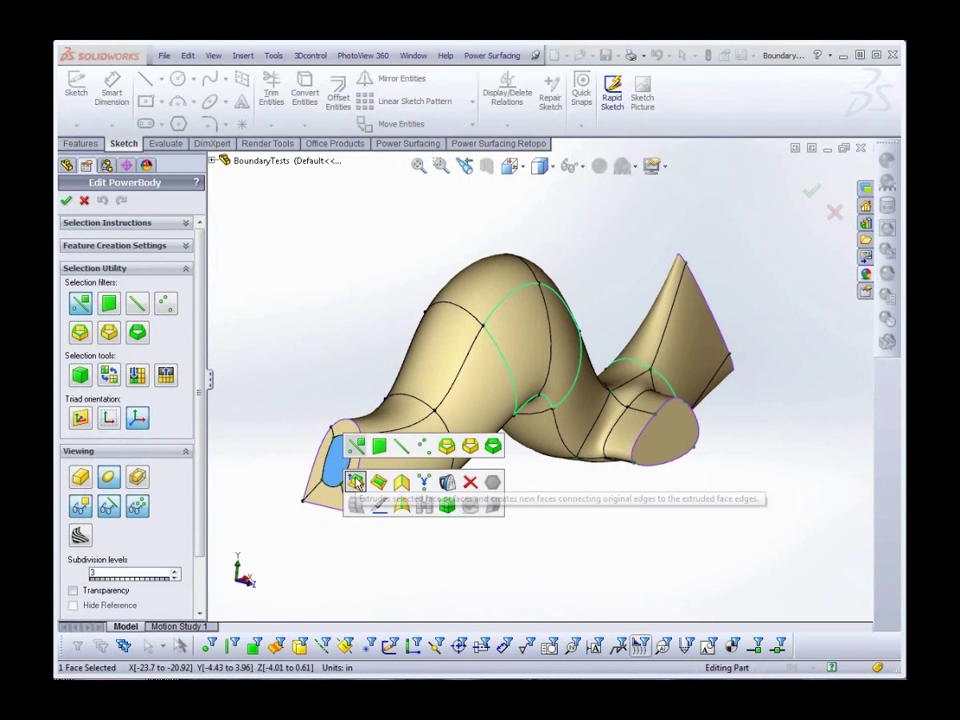
click(355, 483)
key(Escape)
click(330, 468)
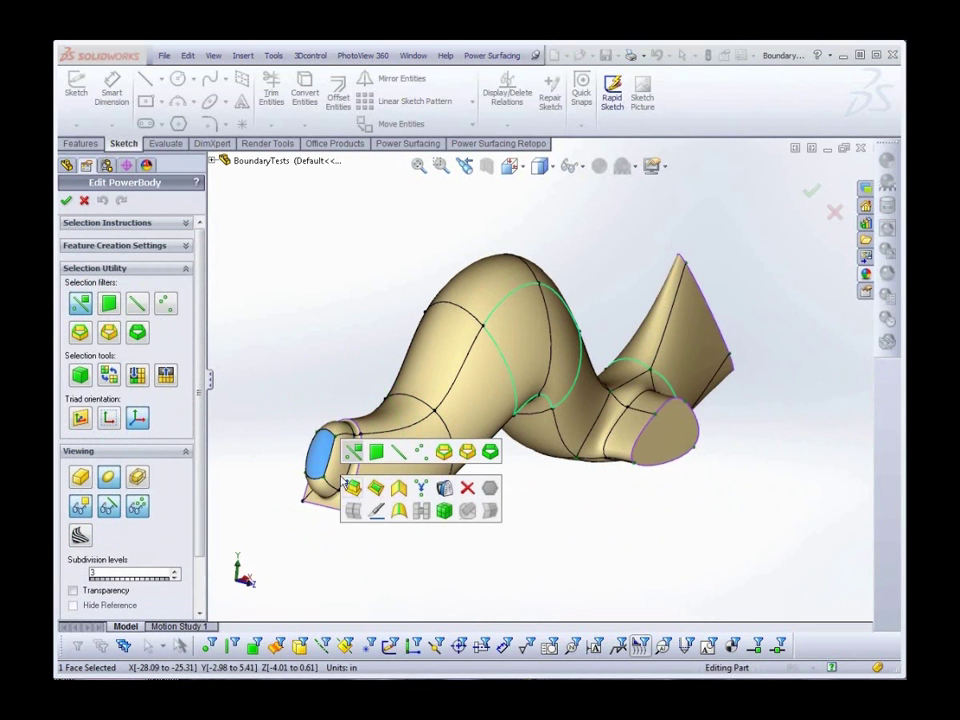
middle_drag(536, 570, 527, 512)
Step: Insert an extra edge loop beside the hump with Preserve Shape, then finish the PowerBody edit
double_click(566, 453)
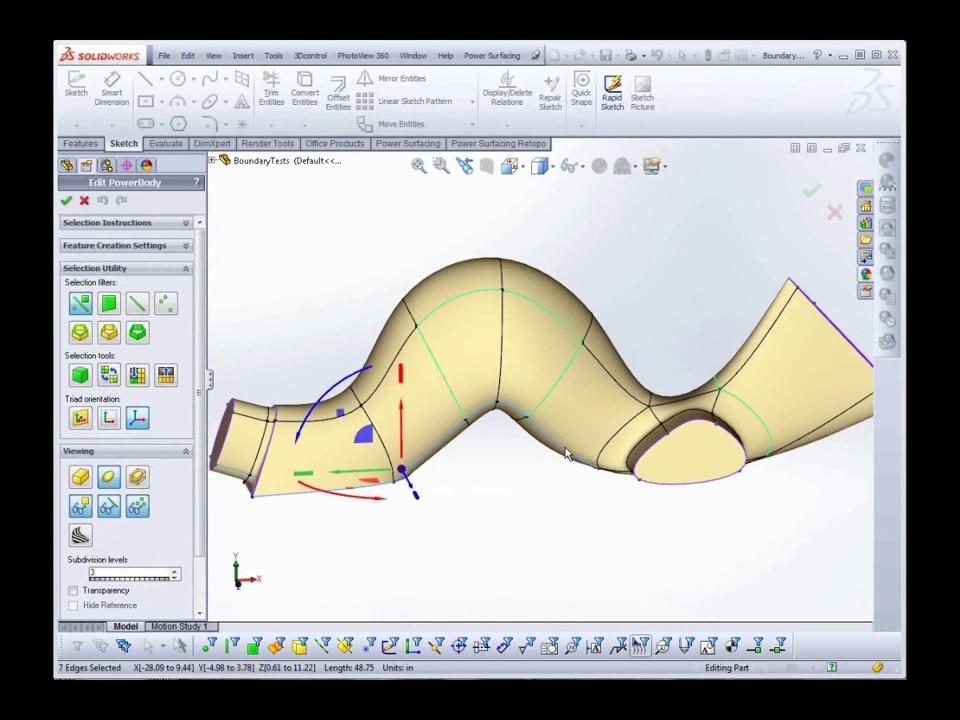
double_click(617, 390)
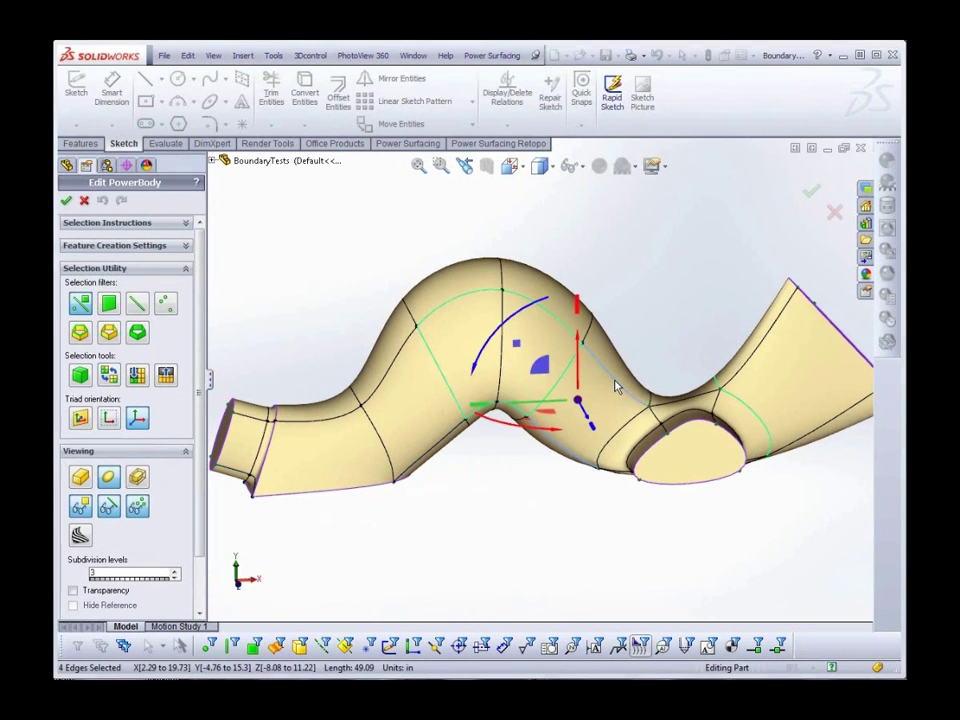
click(627, 416)
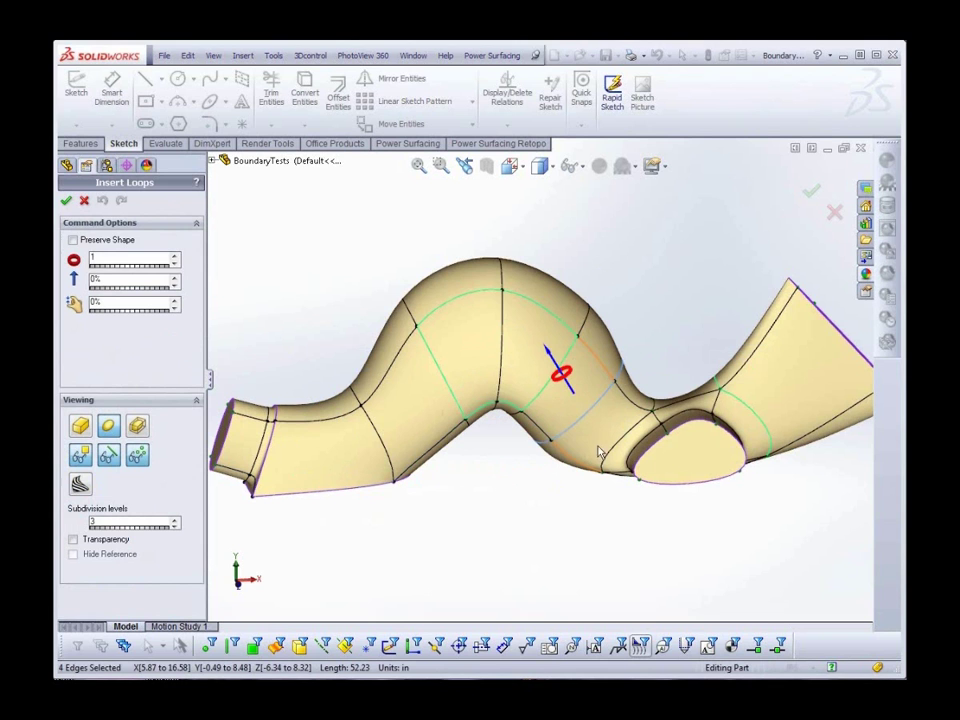
click(72, 240)
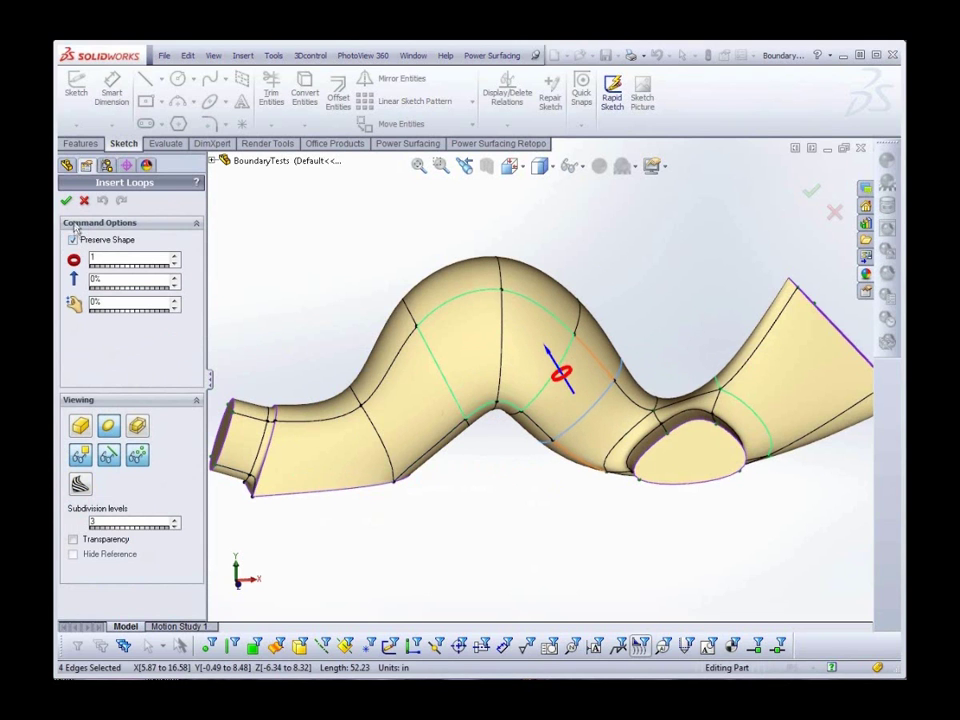
click(66, 201)
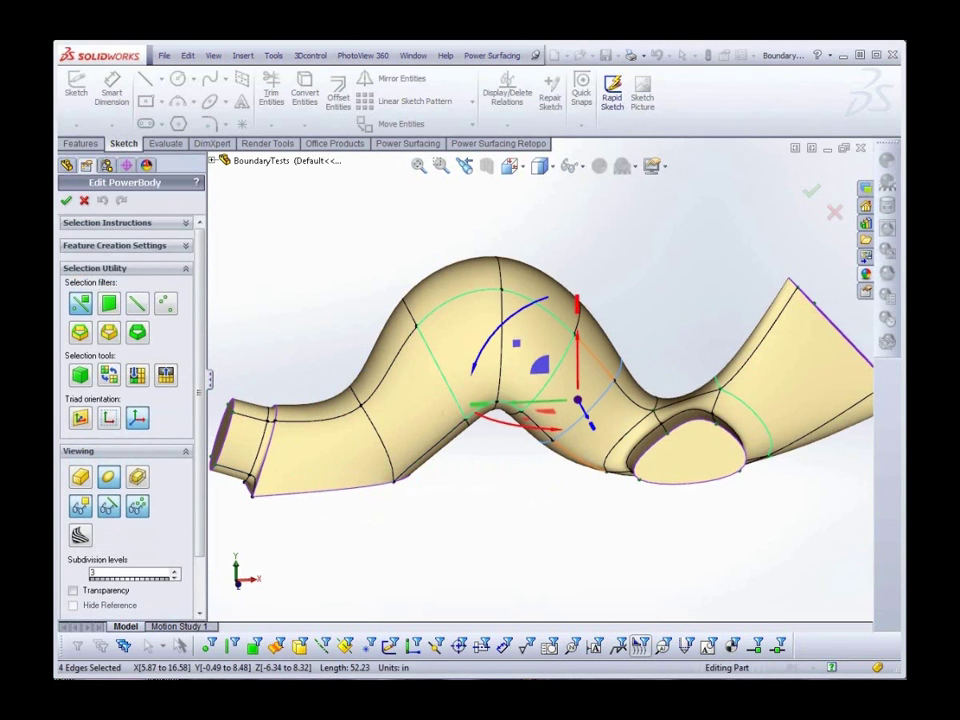
click(65, 202)
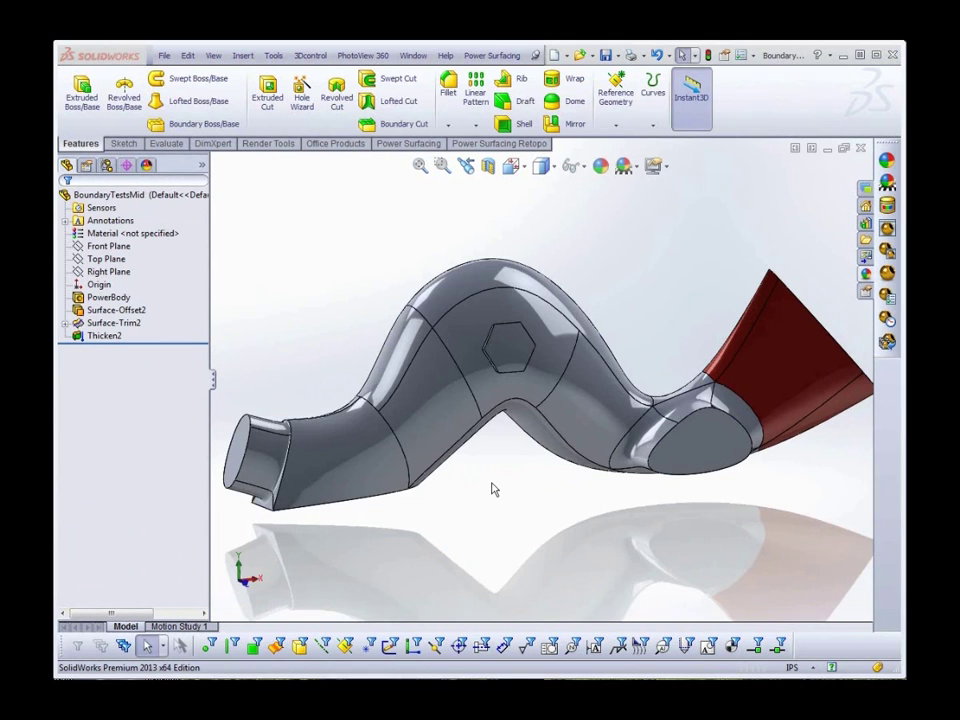
Step: Orbit the rebuilt solid to inspect the intact hexagon on the hump
mouse_move(493, 489)
middle_down()
mouse_move(469, 559)
mouse_move(471, 544)
mouse_move(506, 525)
mouse_move(514, 508)
mouse_move(470, 558)
mouse_move(493, 489)
middle_up()
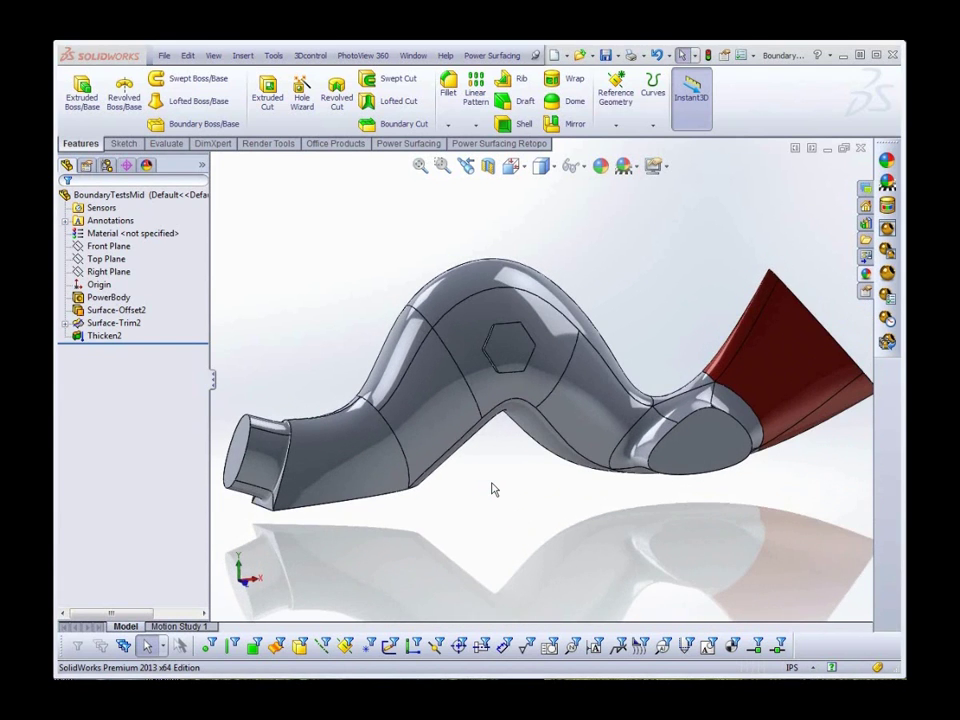